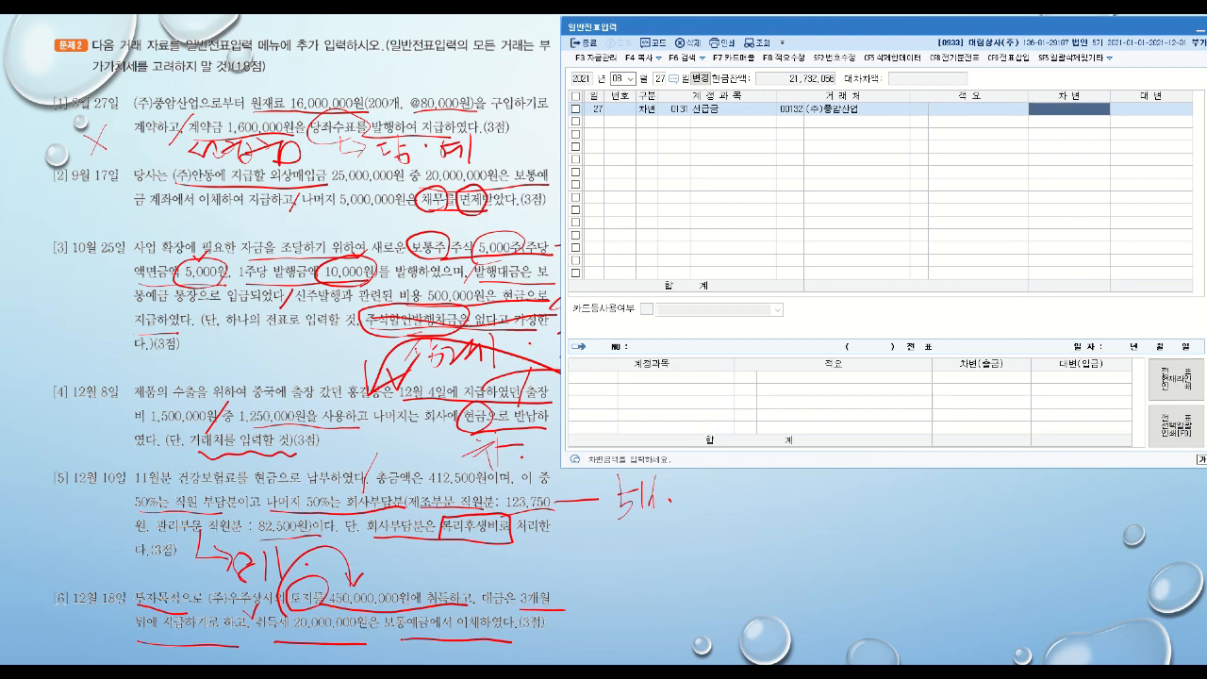
# - Enter 1,600,000 as the debit amount of the 선급금 line for (주)풍암산업
pyautogui.write('1,500')
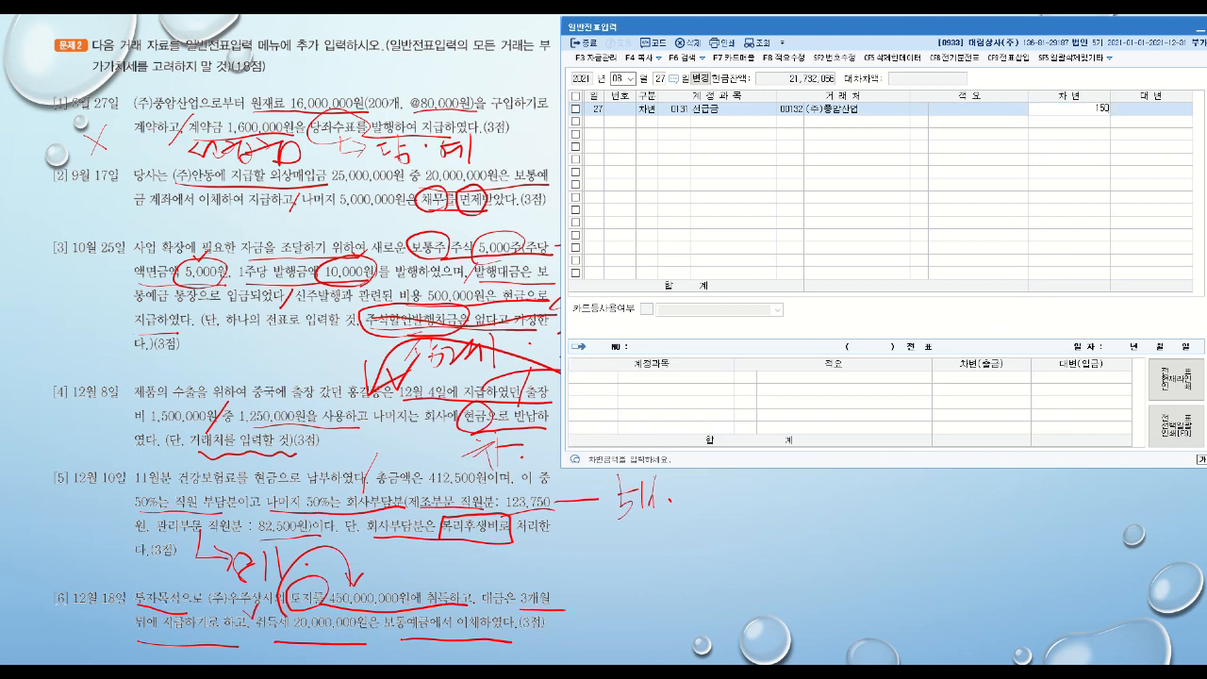
pyautogui.press('BackSpace')
pyautogui.press('BackSpace')
pyautogui.press('BackSpace')
pyautogui.write('600,000')
pyautogui.press('Return')
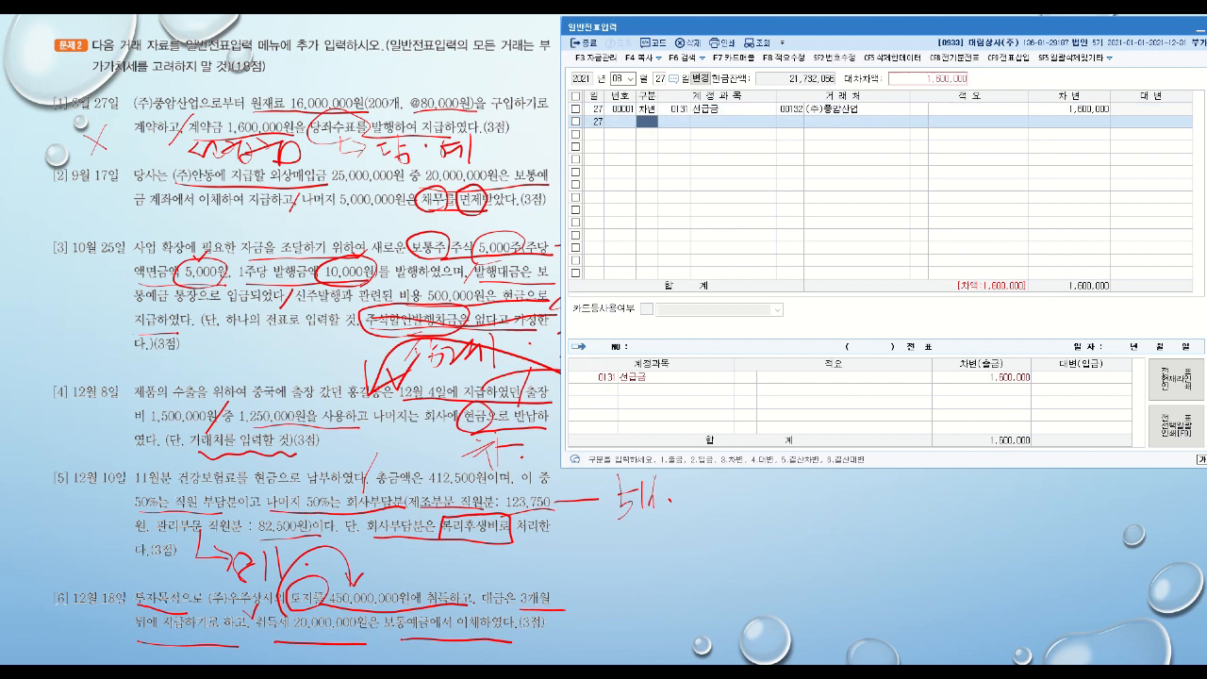
# - Add a credit line for 당좌예금 of 1,600,000 with (주)풍암산업 as the counterparty name
pyautogui.write('4')
pyautogui.press('Return')
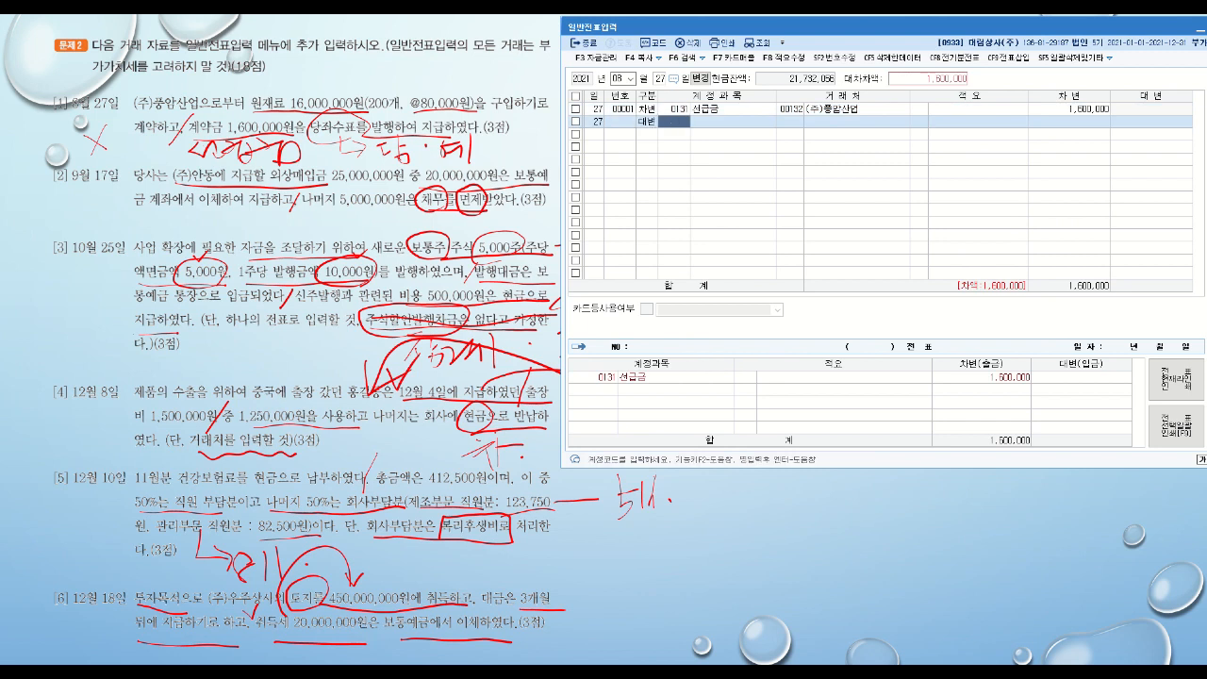
pyautogui.write('당좌')
pyautogui.press('Return')
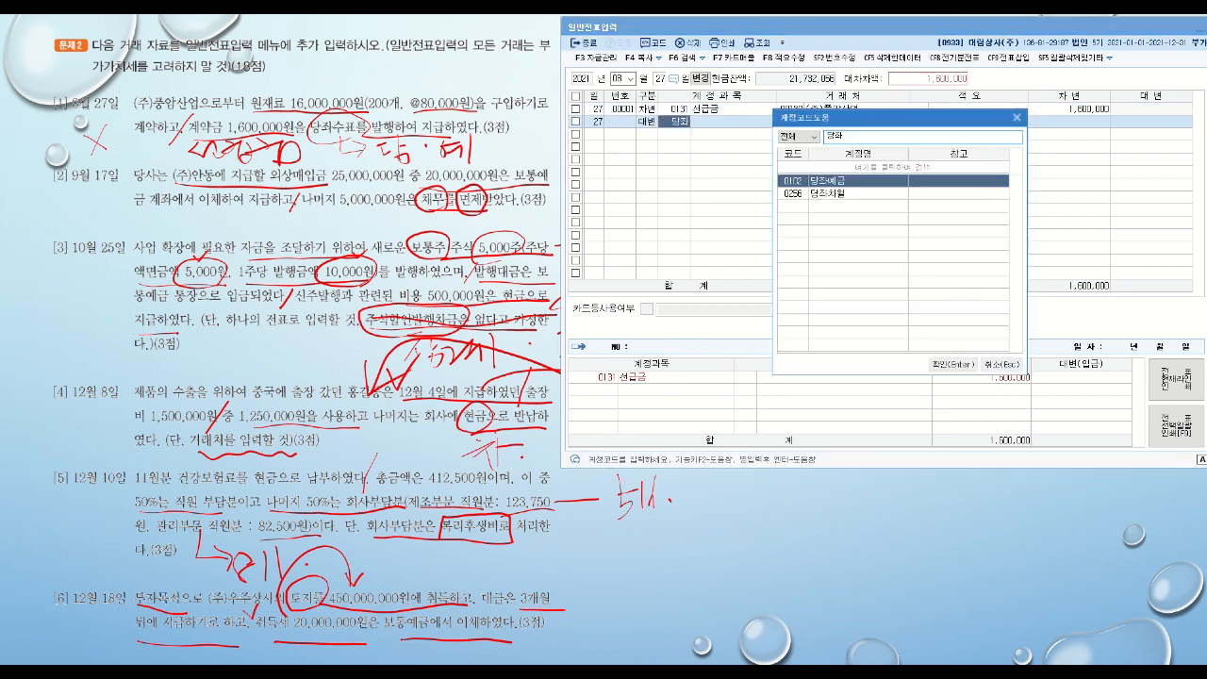
pyautogui.press('Return')
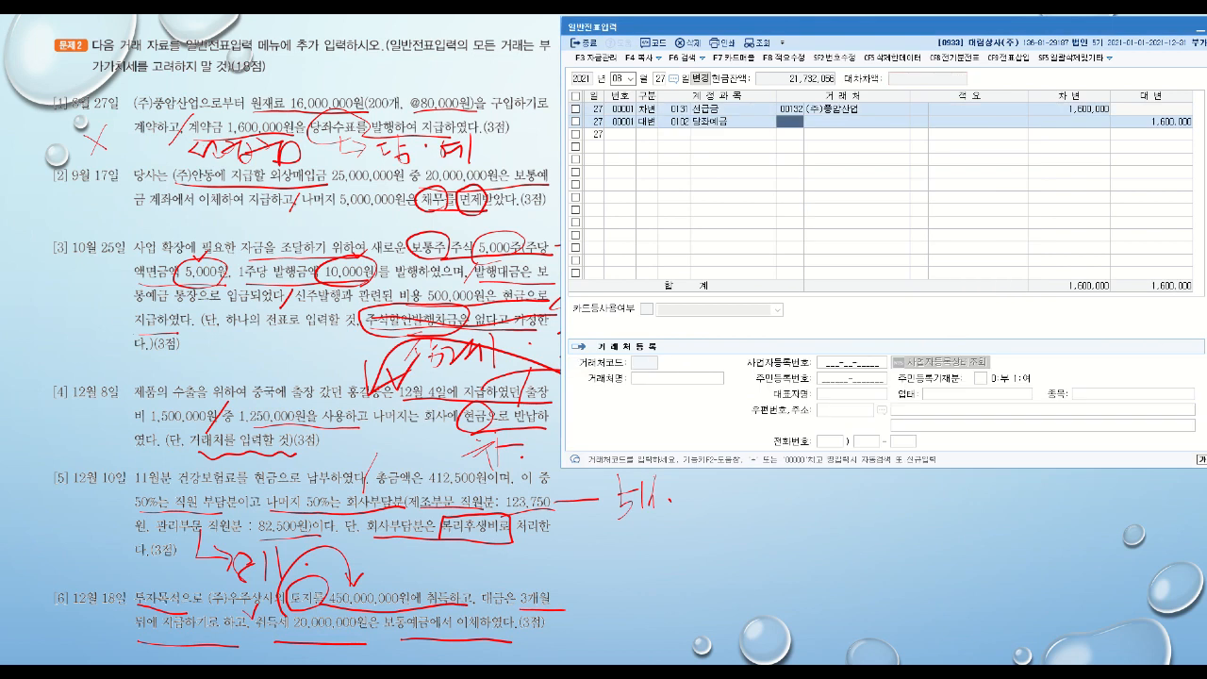
pyautogui.press('Return')
pyautogui.press('Return')
pyautogui.press('Return')
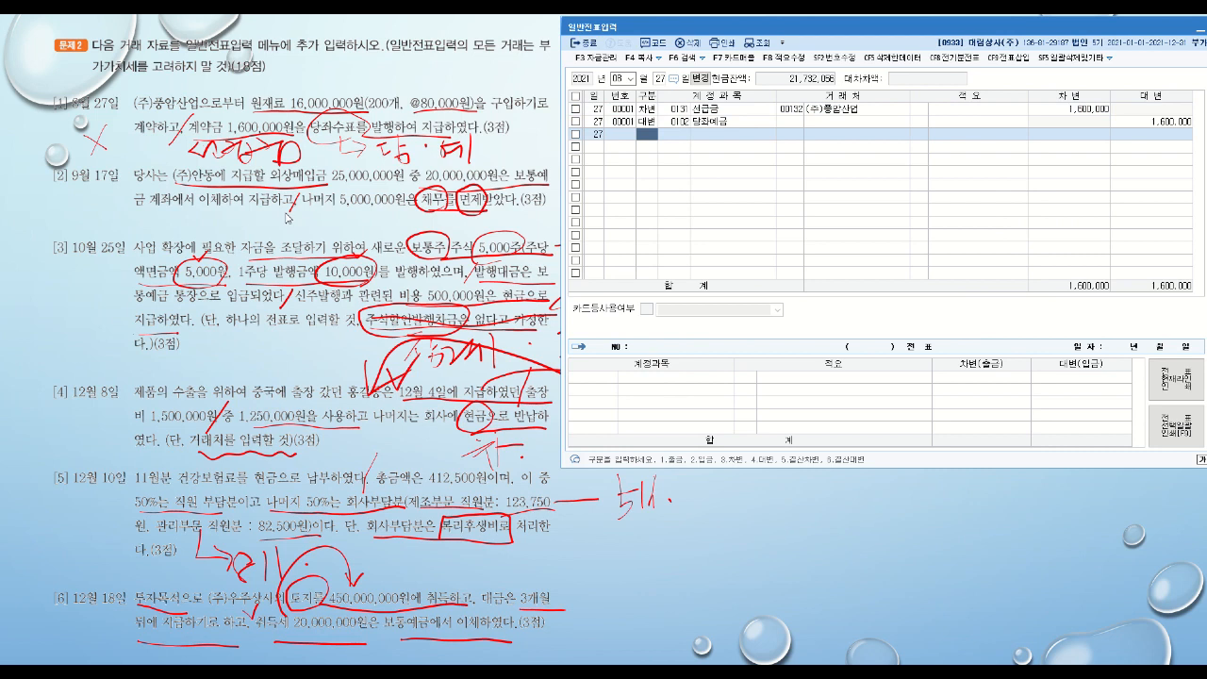
pyautogui.click(755, 125)
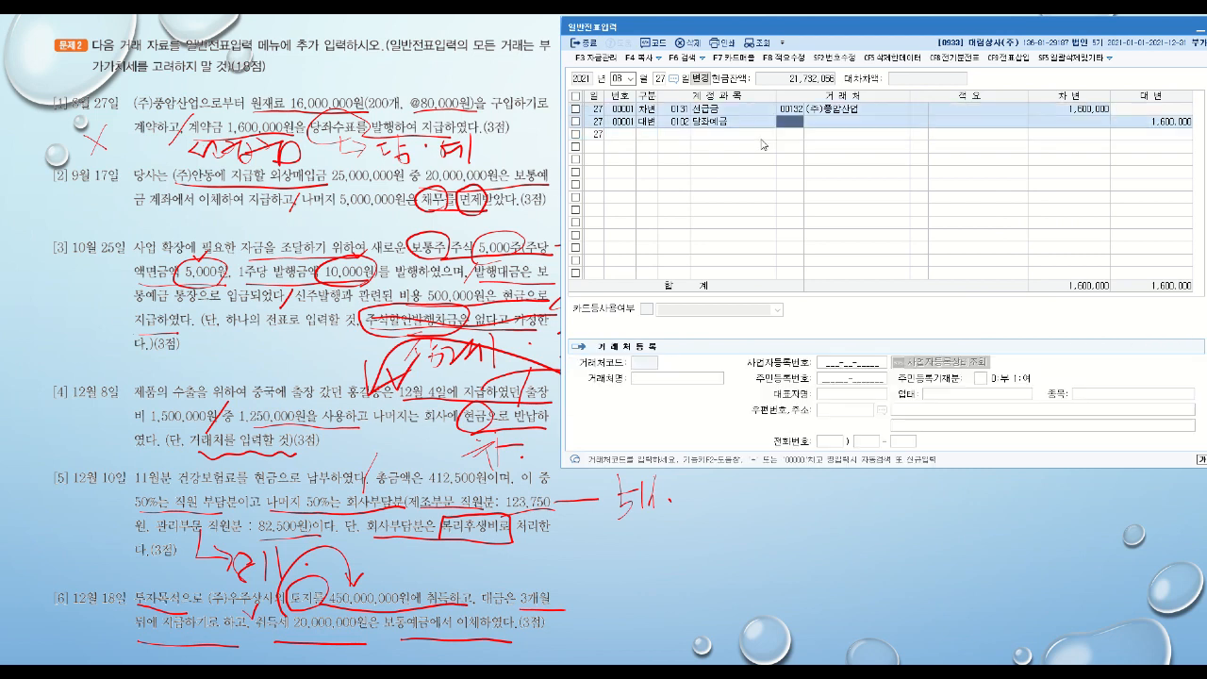
pyautogui.press('Return')
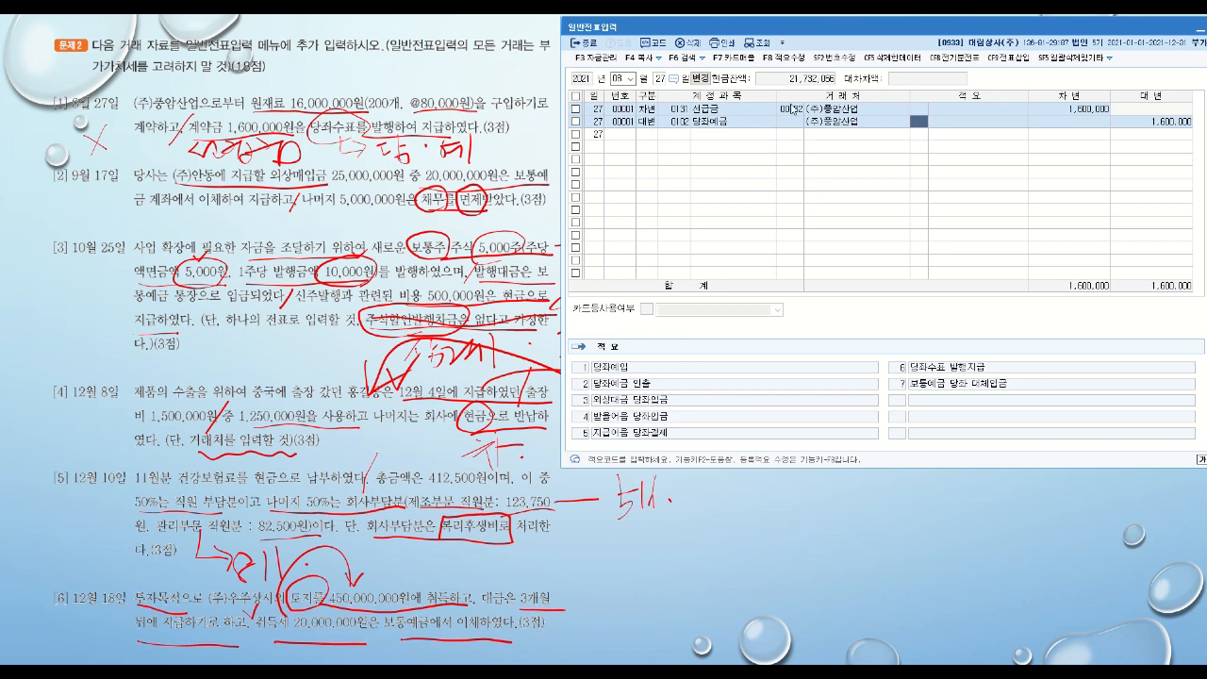
# - Examine the counterparty code and name on the 선급금 and 당좌예금 lines of the August 27 voucher
pyautogui.click(790, 109)
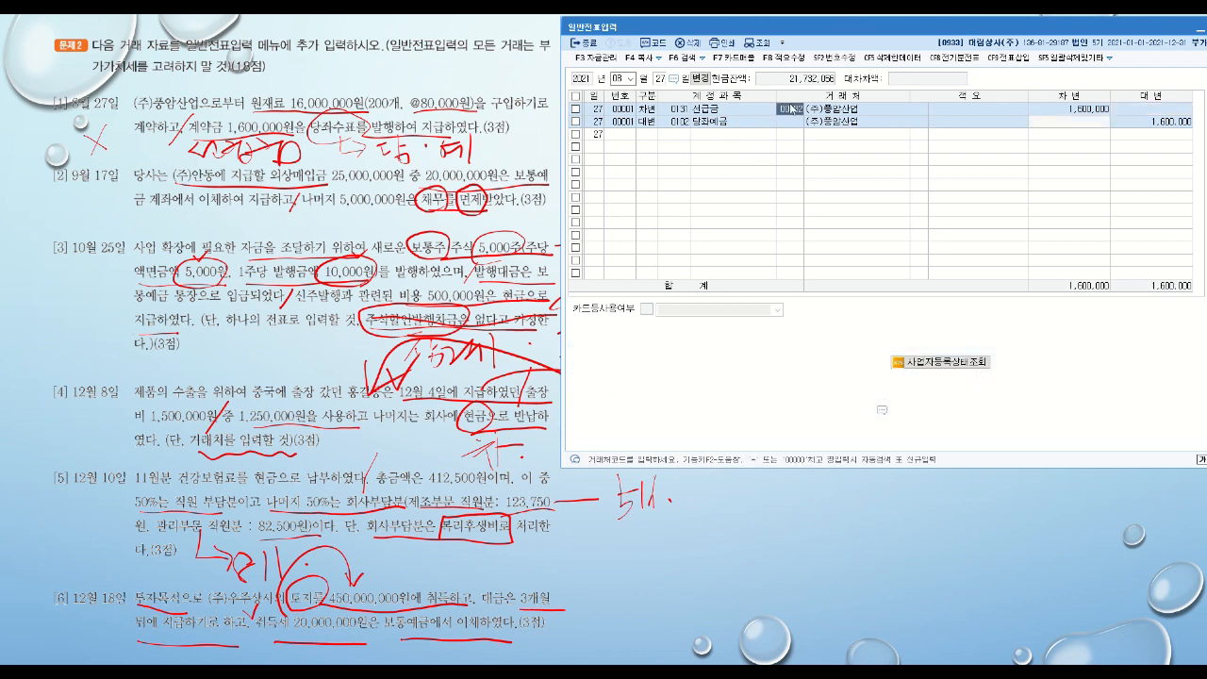
pyautogui.click(724, 114)
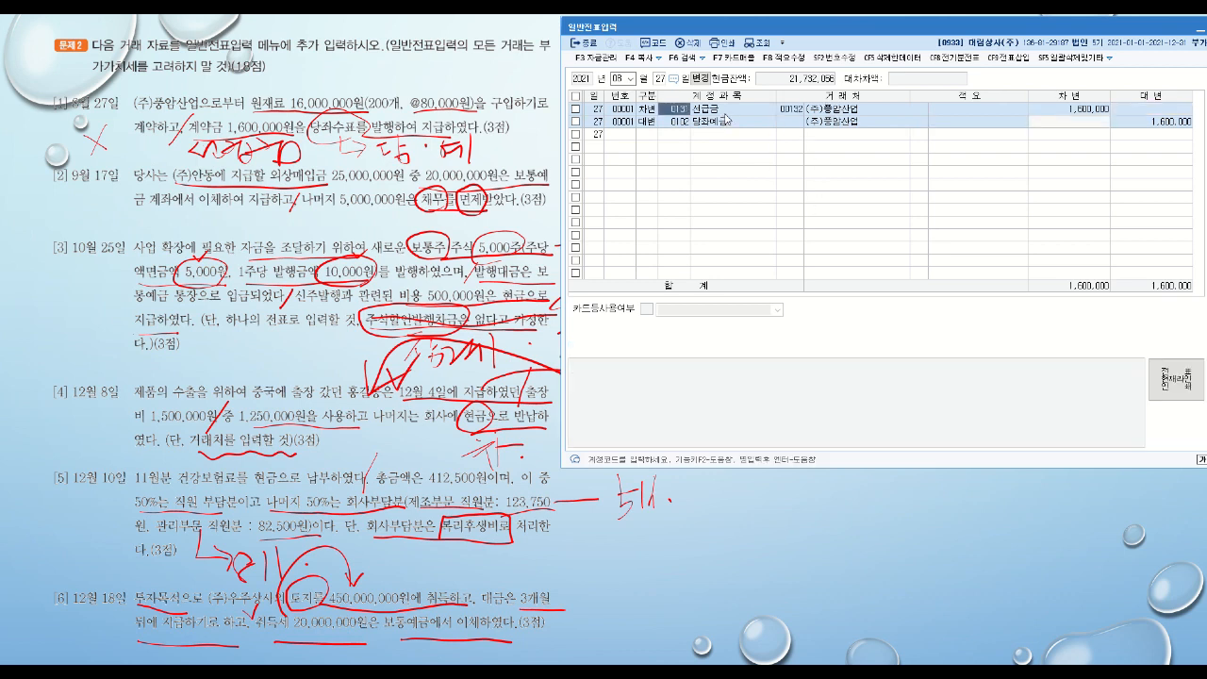
pyautogui.click(789, 111)
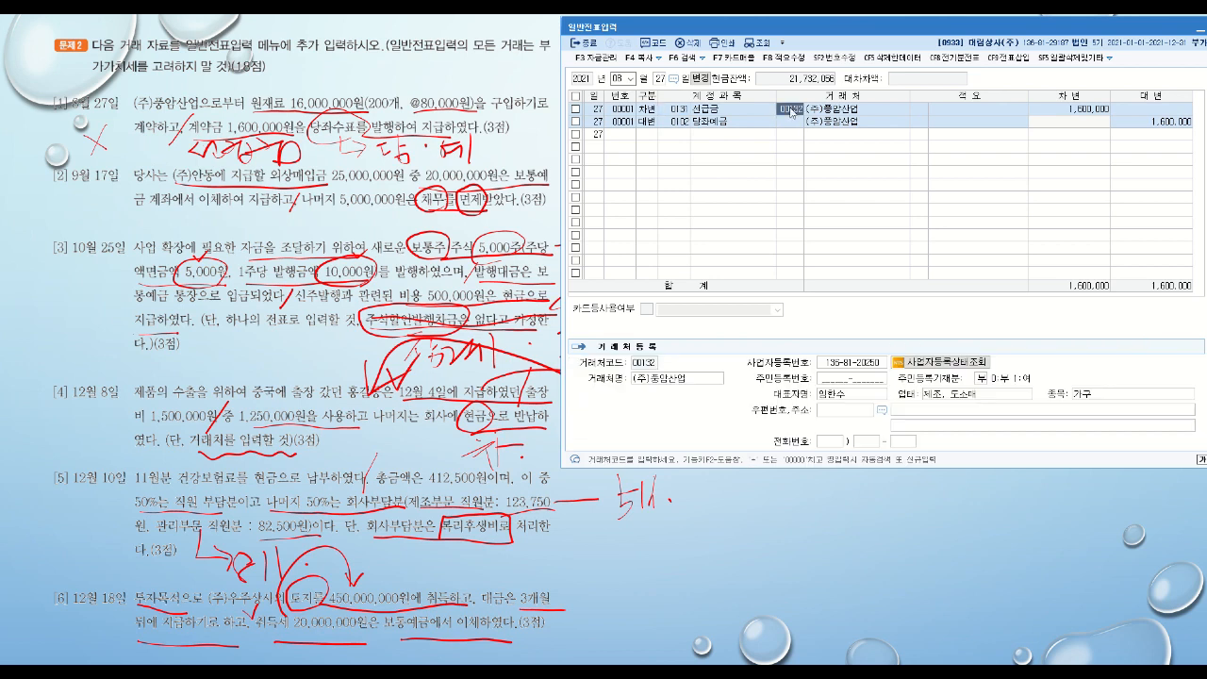
pyautogui.click(866, 113)
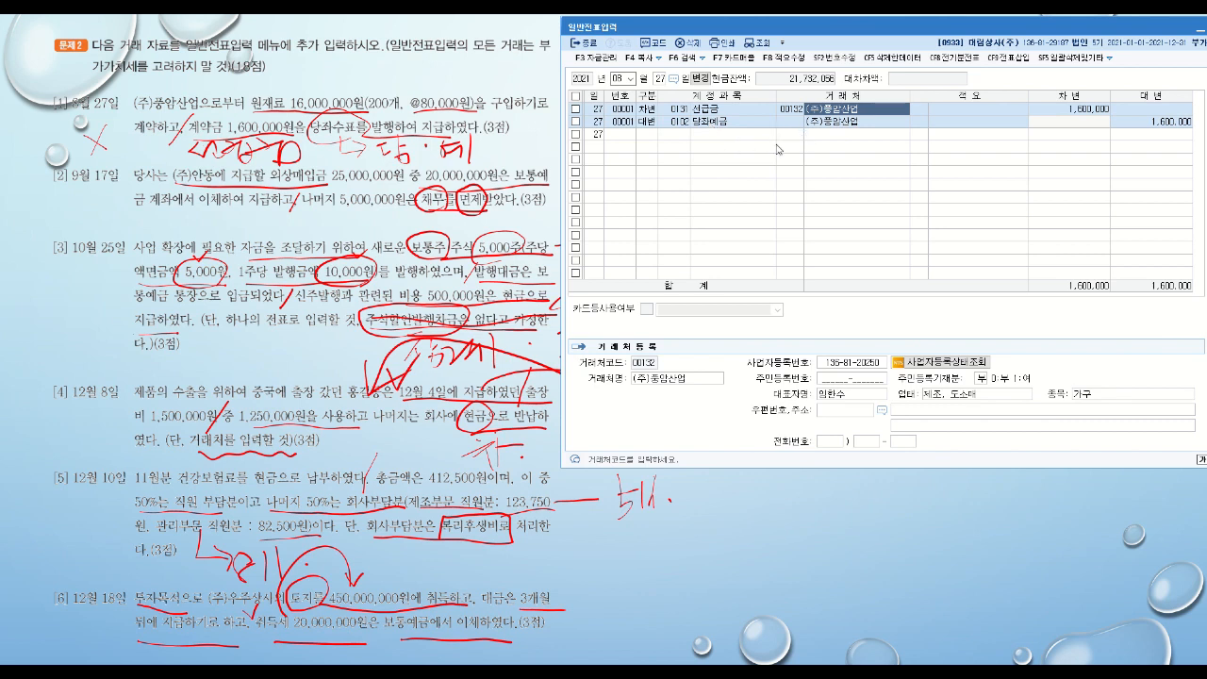
pyautogui.click(838, 122)
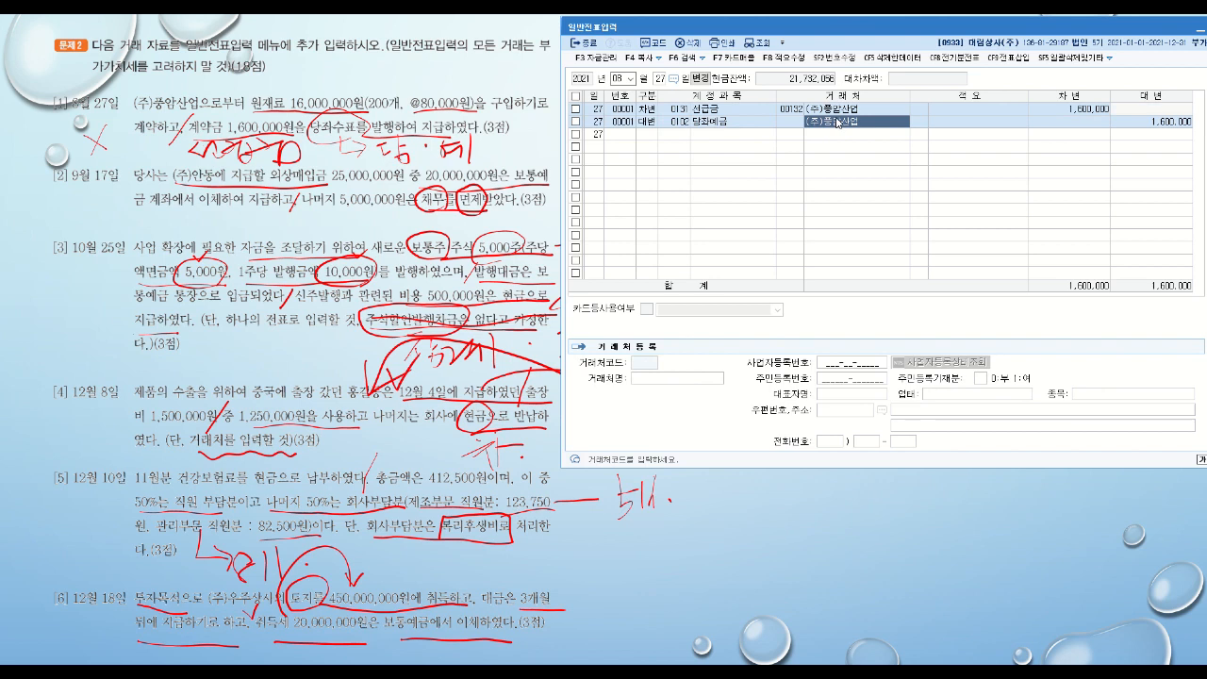
pyautogui.press('Return')
pyautogui.press('Return')
pyautogui.press('Return')
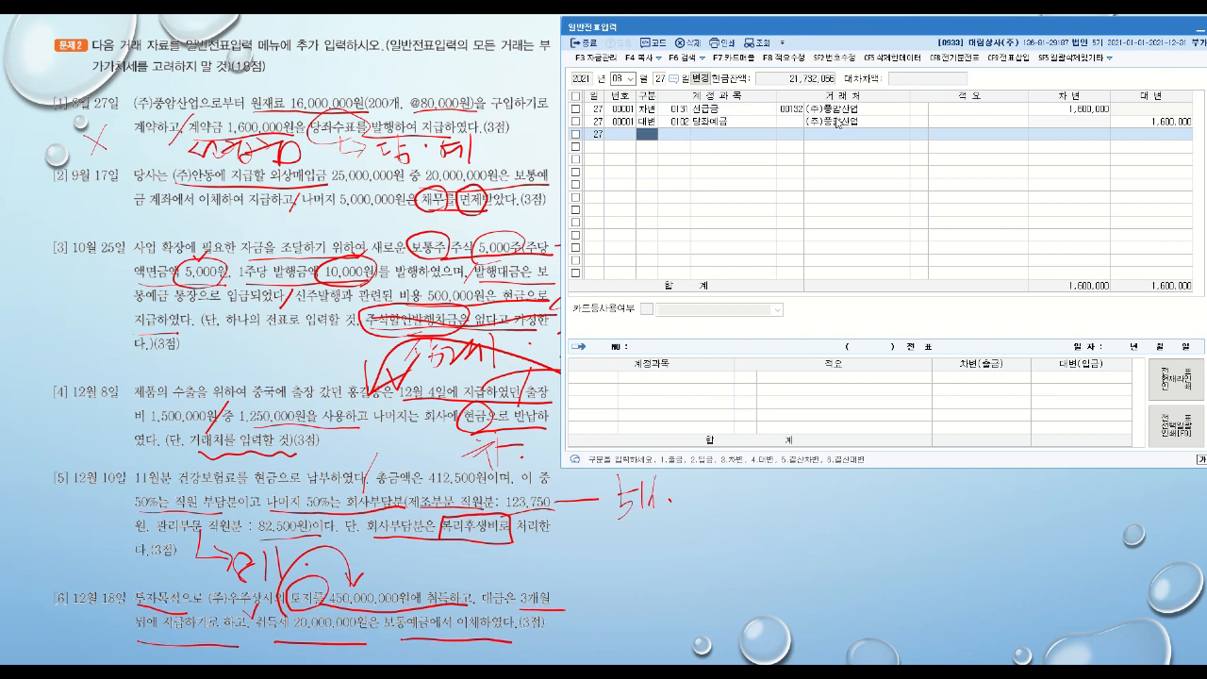
# - Switch the voucher date to September 17
pyautogui.click(627, 81)
pyautogui.click(630, 81)
pyautogui.click(629, 158)
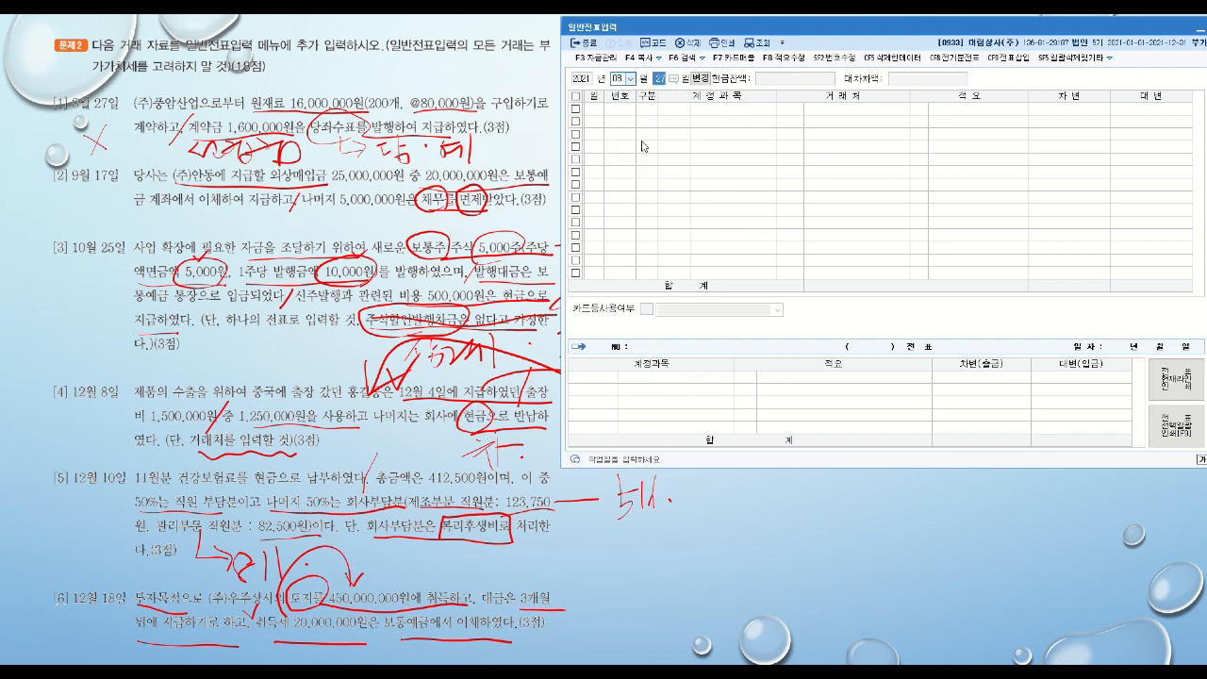
pyautogui.write('17')
pyautogui.press('Return')
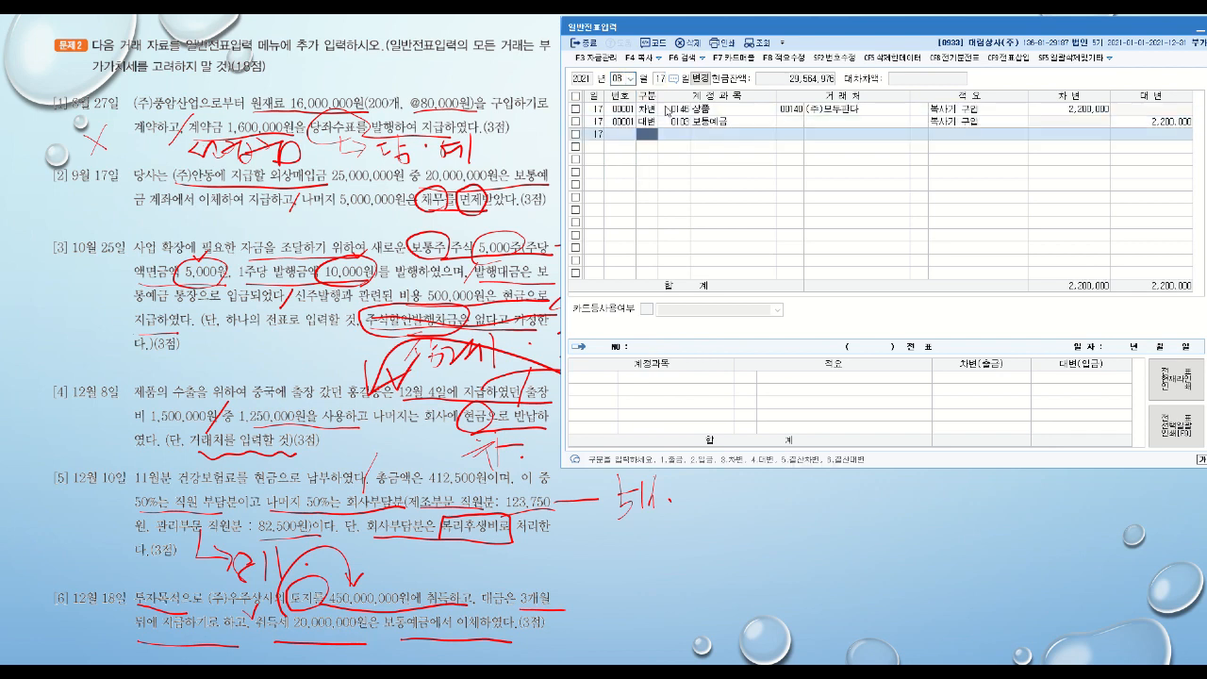
pyautogui.click(619, 78)
pyautogui.write('9')
pyautogui.press('Return')
pyautogui.press('Return')
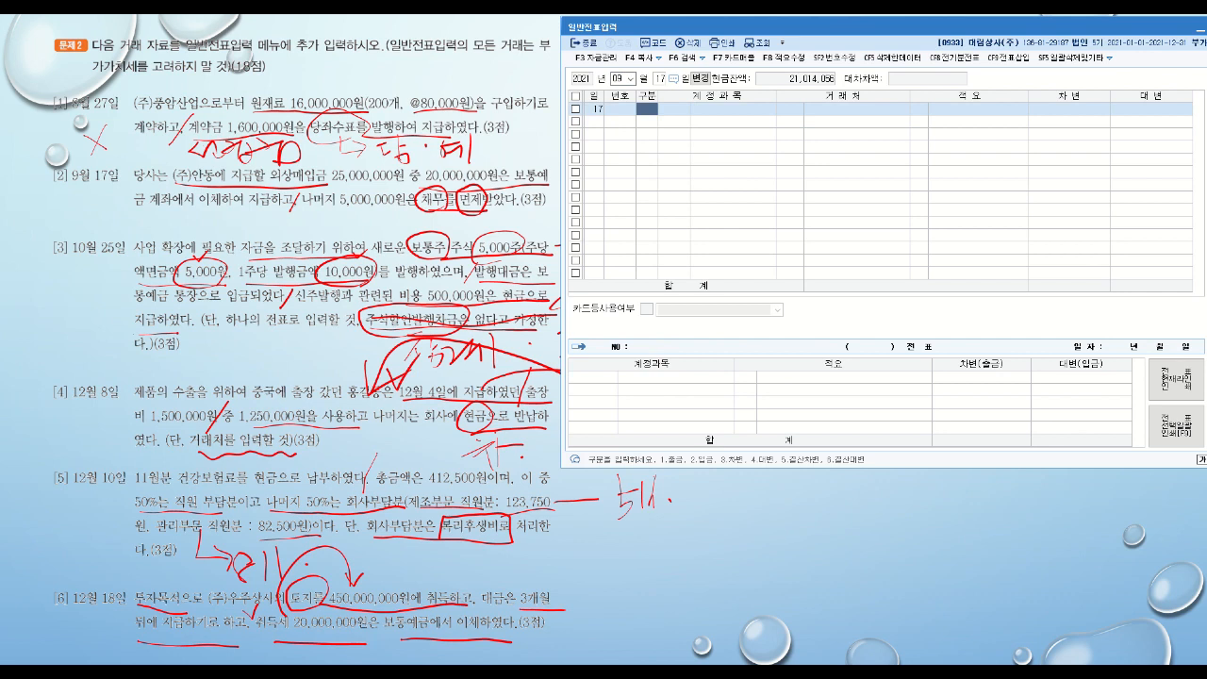
# - Start a debit line on September 17 with the account 외상매입금 (0251)
pyautogui.write('3')
pyautogui.press('Return')
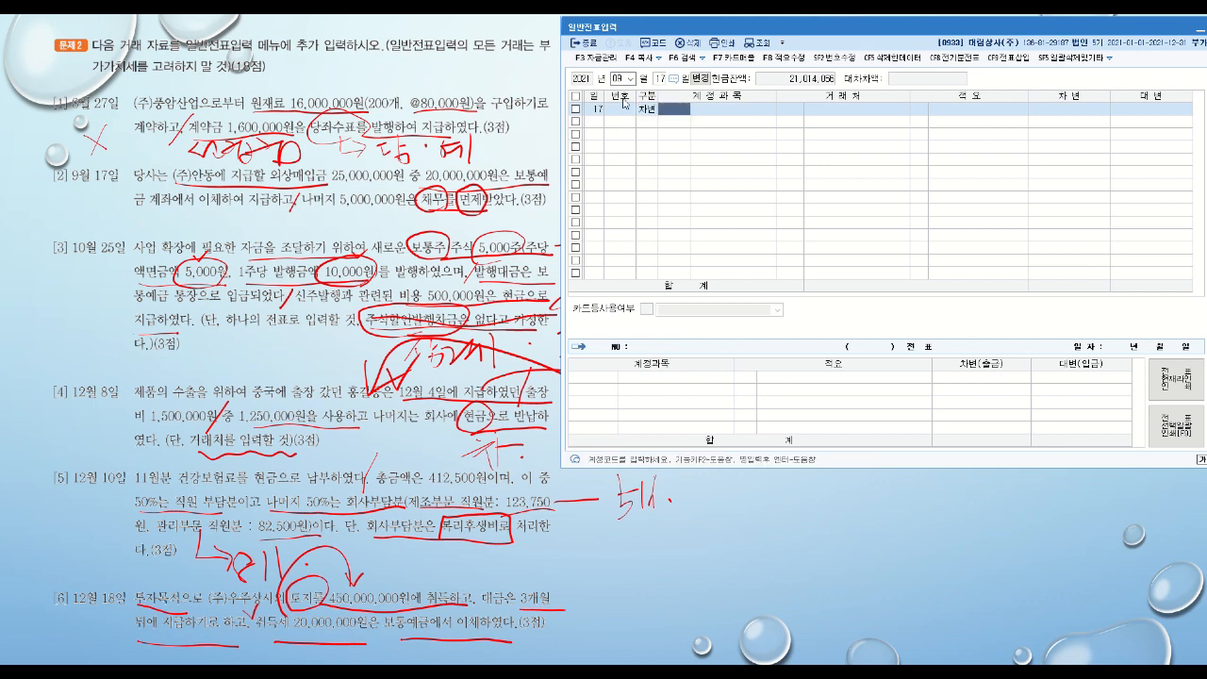
pyautogui.write('외상')
pyautogui.press('Return')
pyautogui.press('Down')
pyautogui.press('Down')
pyautogui.press('Down')
pyautogui.press('Down')
pyautogui.press('Down')
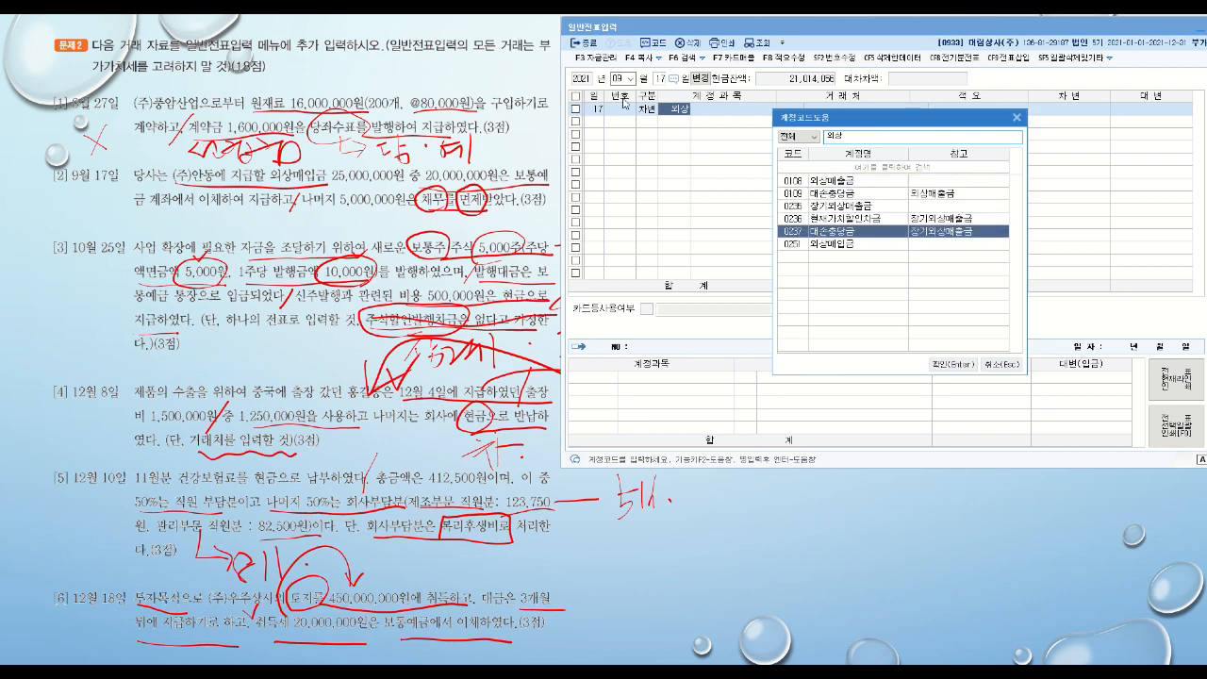
pyautogui.press('Return')
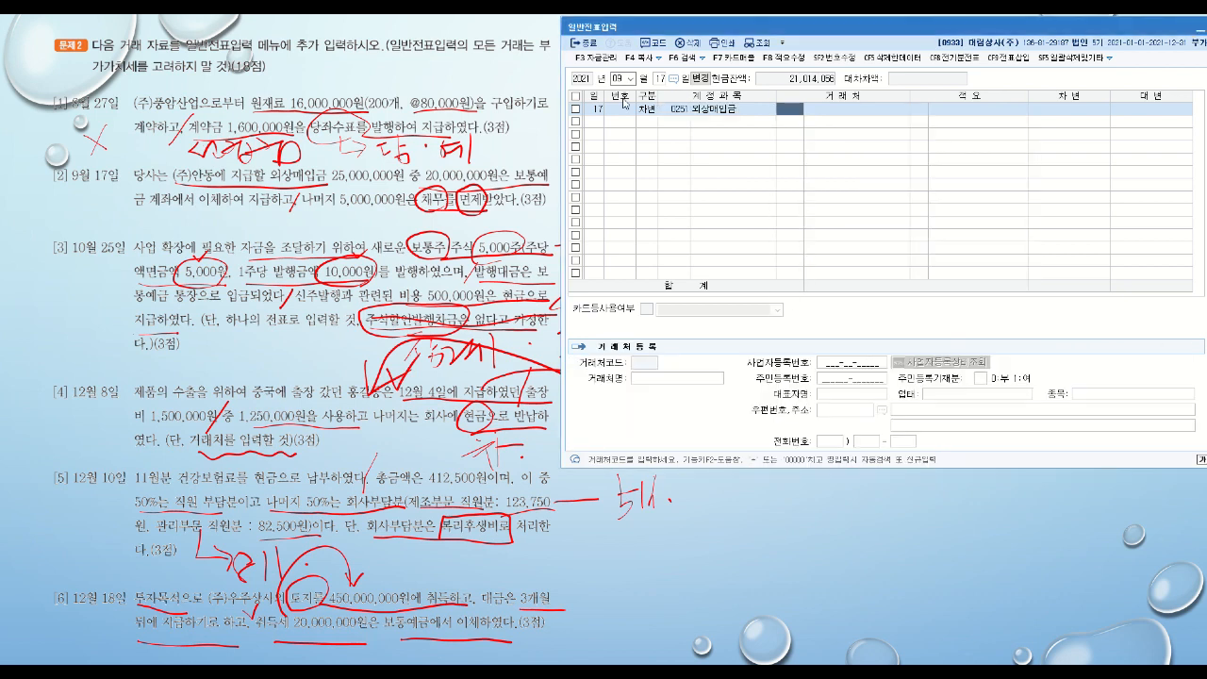
# - Assign (주)안동 as the counterparty of the 외상매입금 line and enter a debit amount of 25,000,000
pyautogui.write('안동')
pyautogui.press('Return')
pyautogui.press('Return')
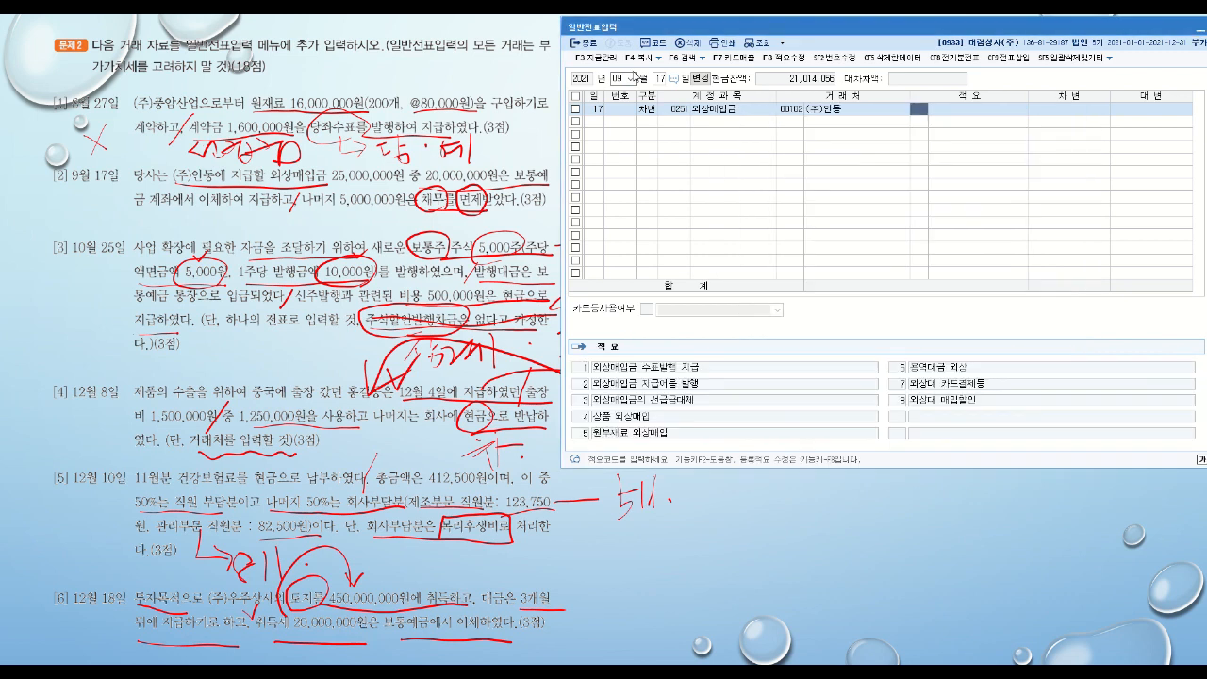
pyautogui.press('Return')
pyautogui.write('25000000')
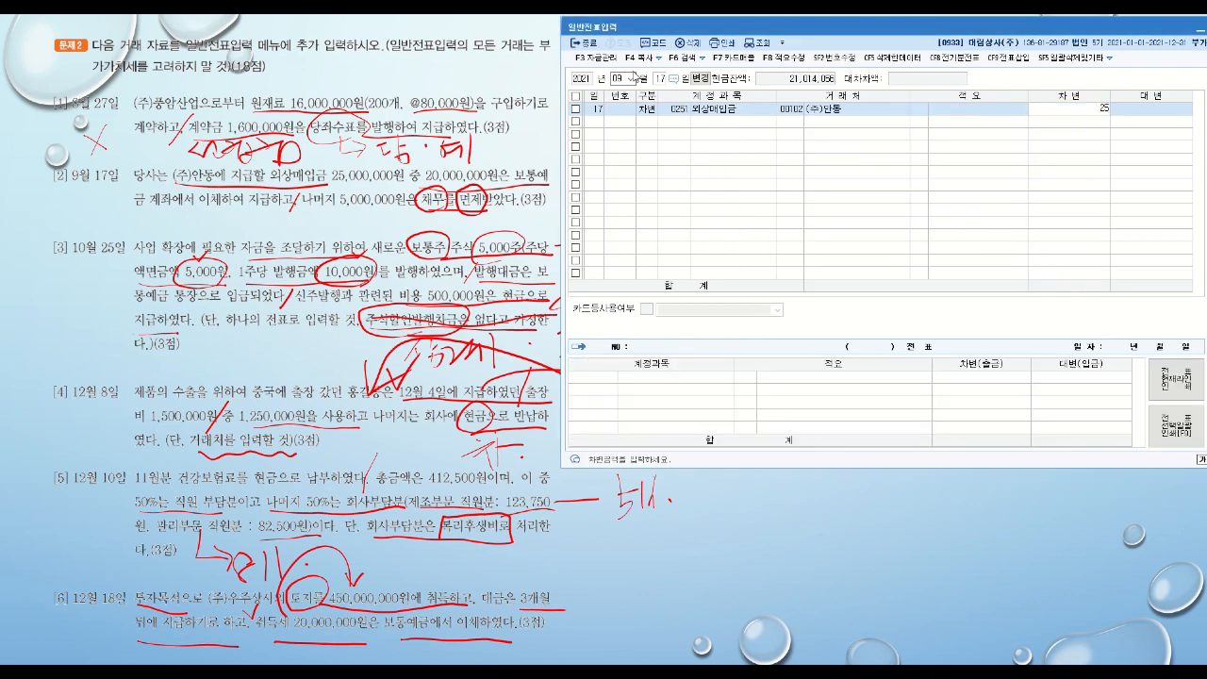
pyautogui.press('Return')
# - Add a credit line for 보통예금 (103) with the amount set to 20,000,000
pyautogui.write('4')
pyautogui.press('Return')
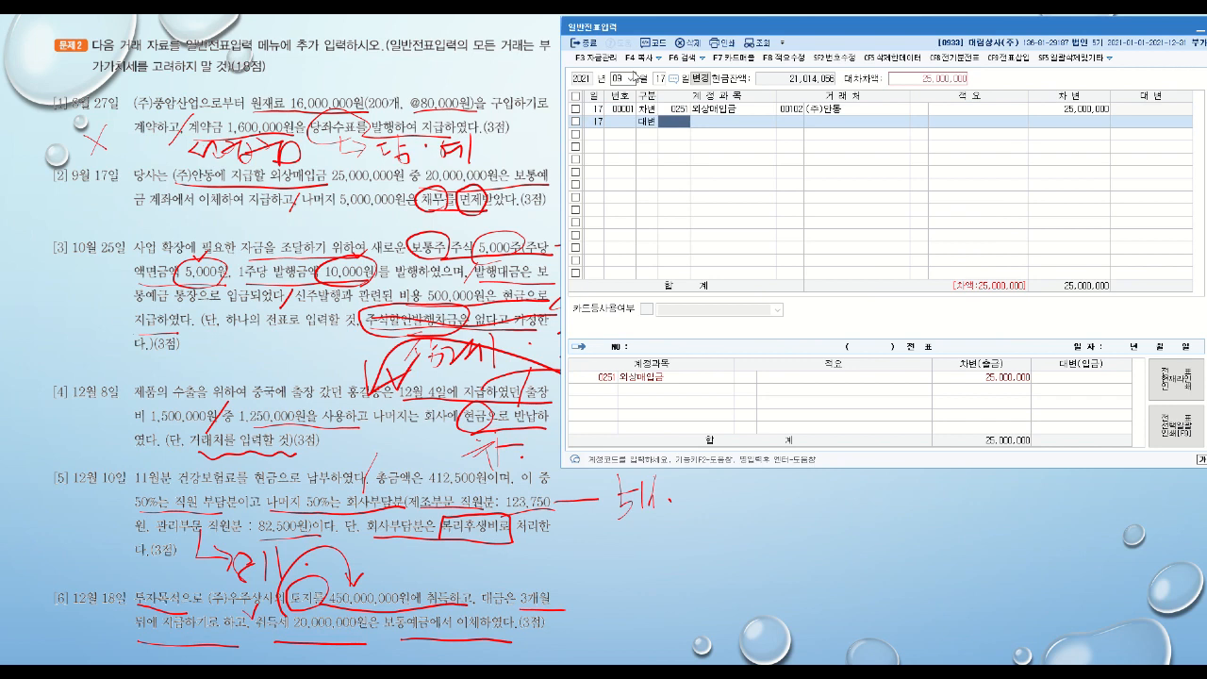
pyautogui.write('103')
pyautogui.press('Return')
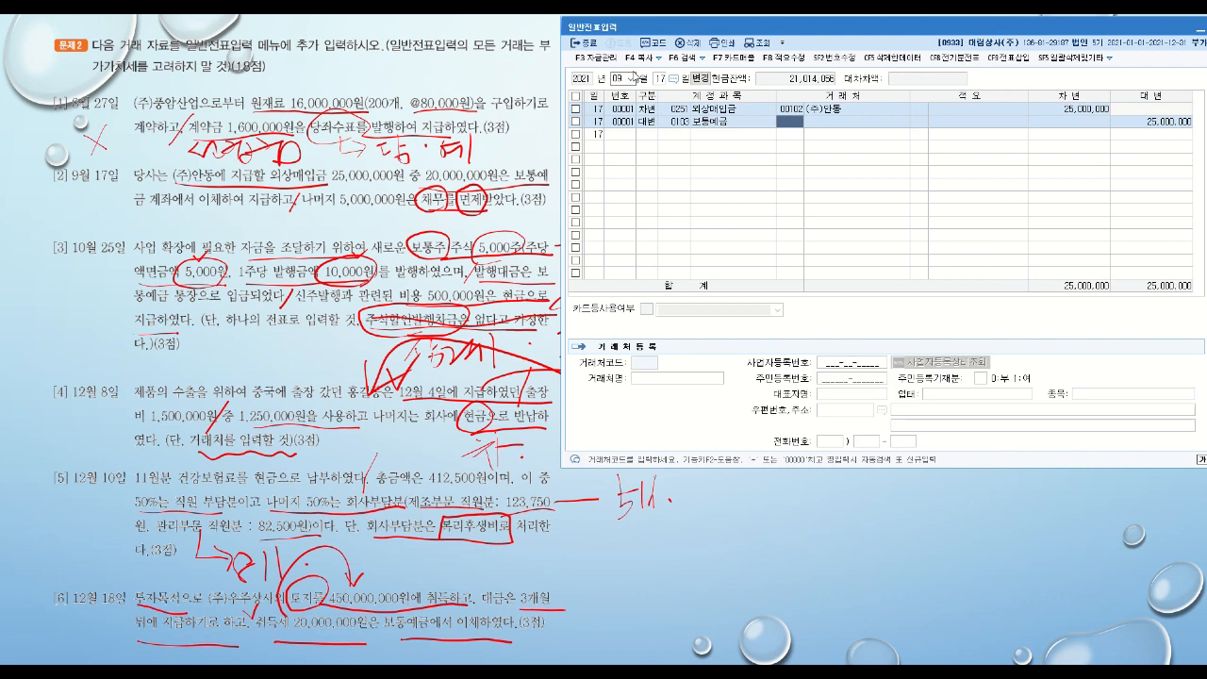
pyautogui.press('Return')
pyautogui.press('Return')
pyautogui.press('Return')
pyautogui.press('Return')
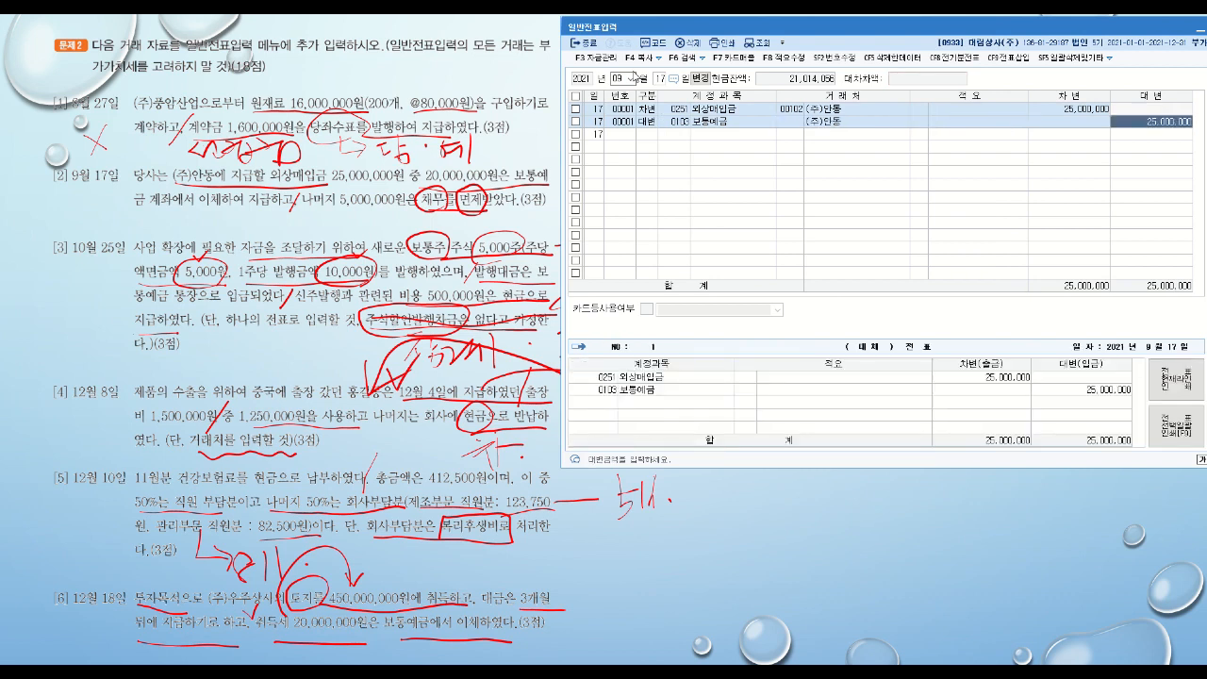
pyautogui.write('20000000')
pyautogui.press('Return')
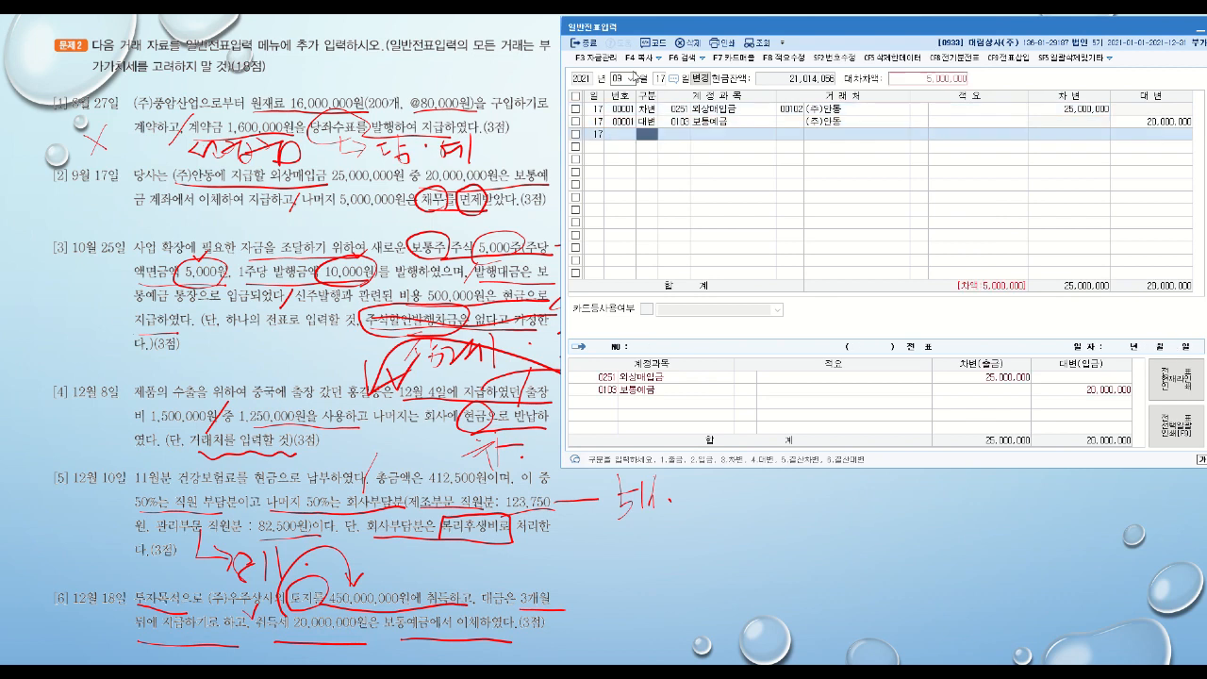
# - Start another credit line below the 보통예금 line
pyautogui.write('4')
pyautogui.press('Return')
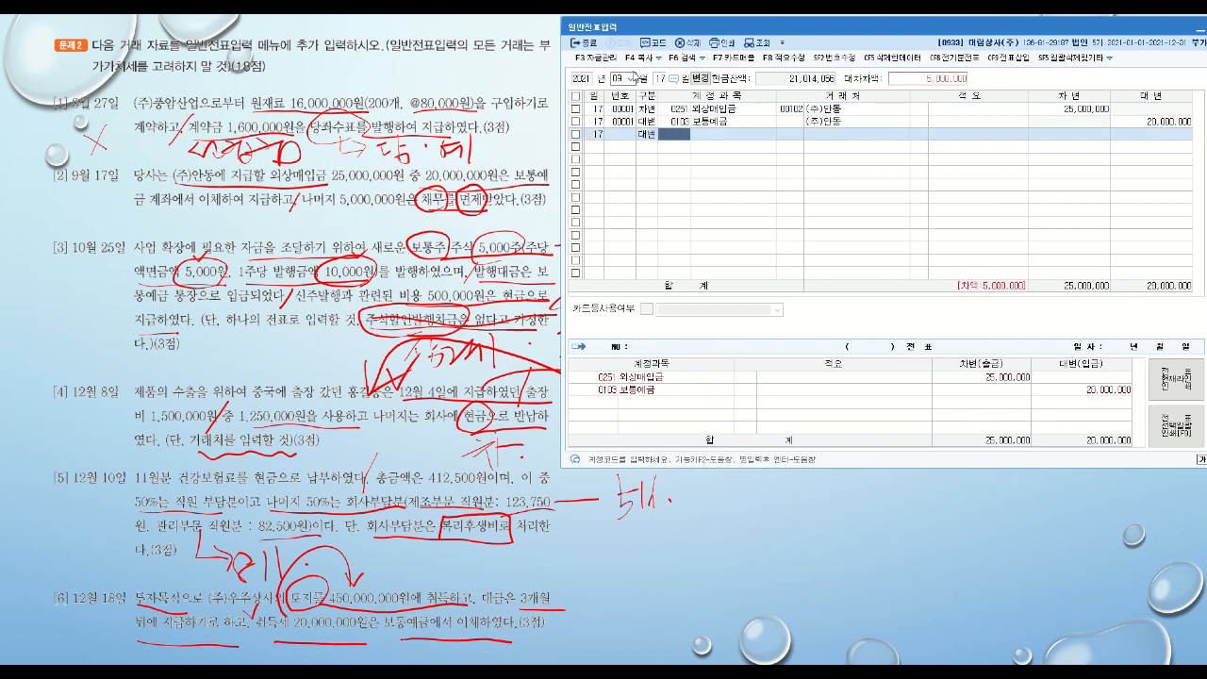
pyautogui.write('면제')
pyautogui.press('Return')
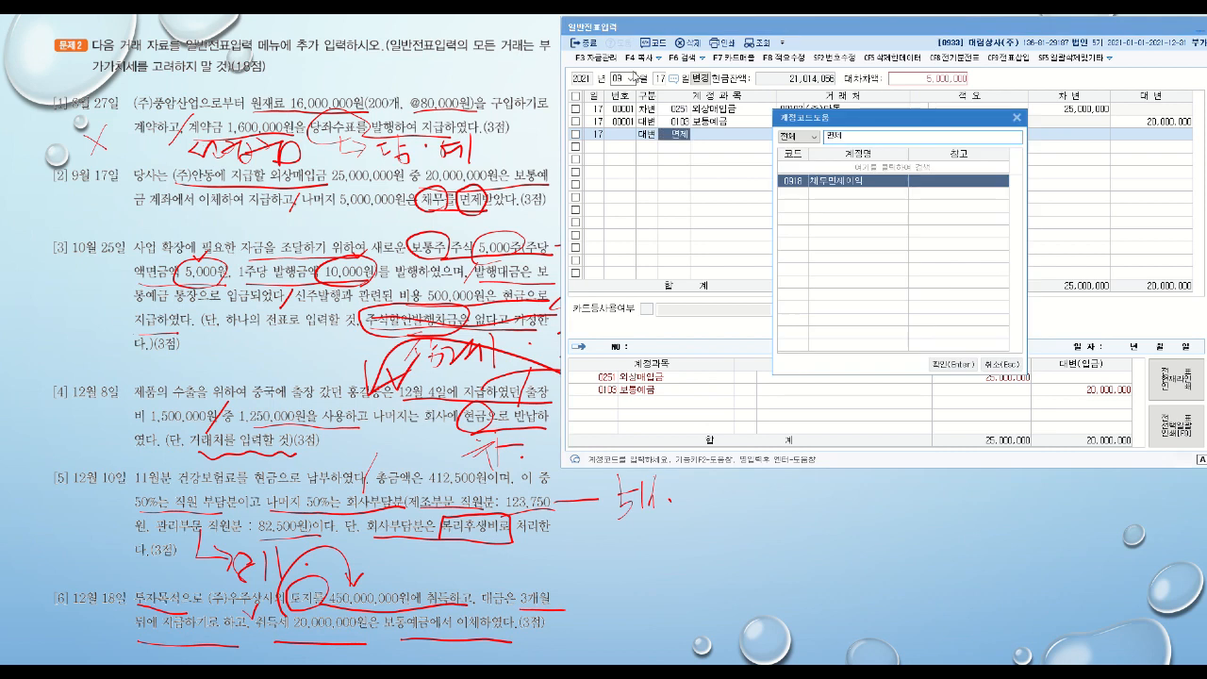
pyautogui.press('Escape')
# - Find the account by 채무 and complete the new credit line with 채무면제이익 (0918) for 5,000,000
pyautogui.write('채무')
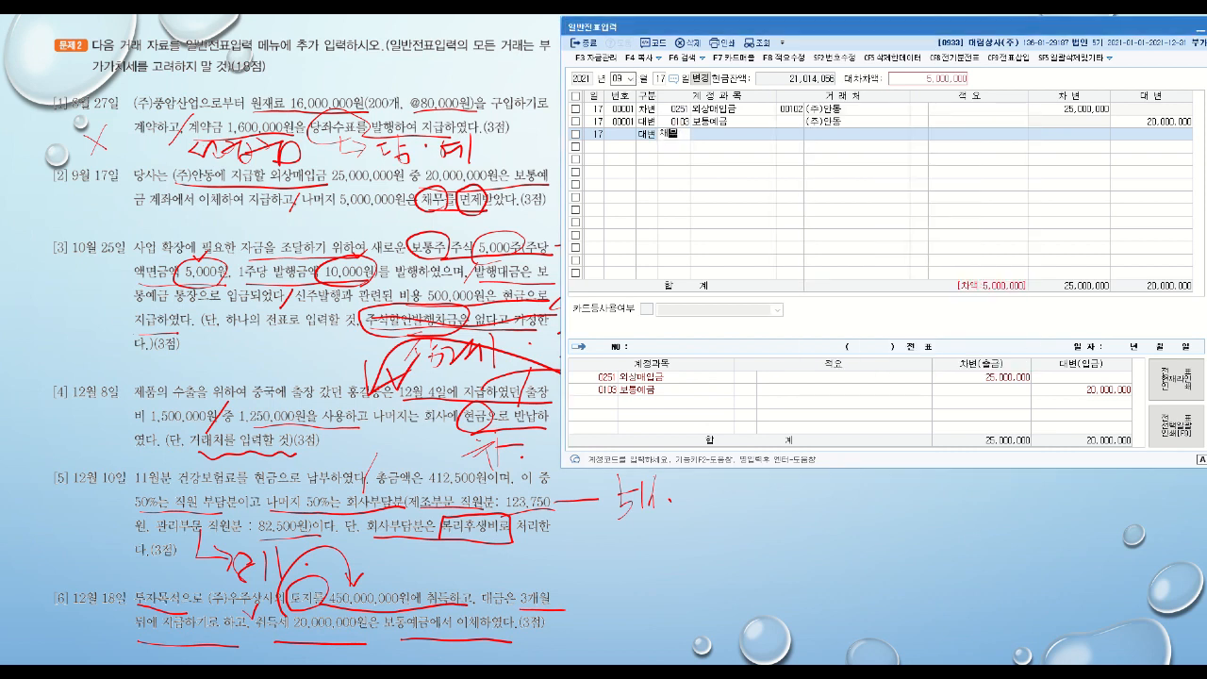
pyautogui.press('Return')
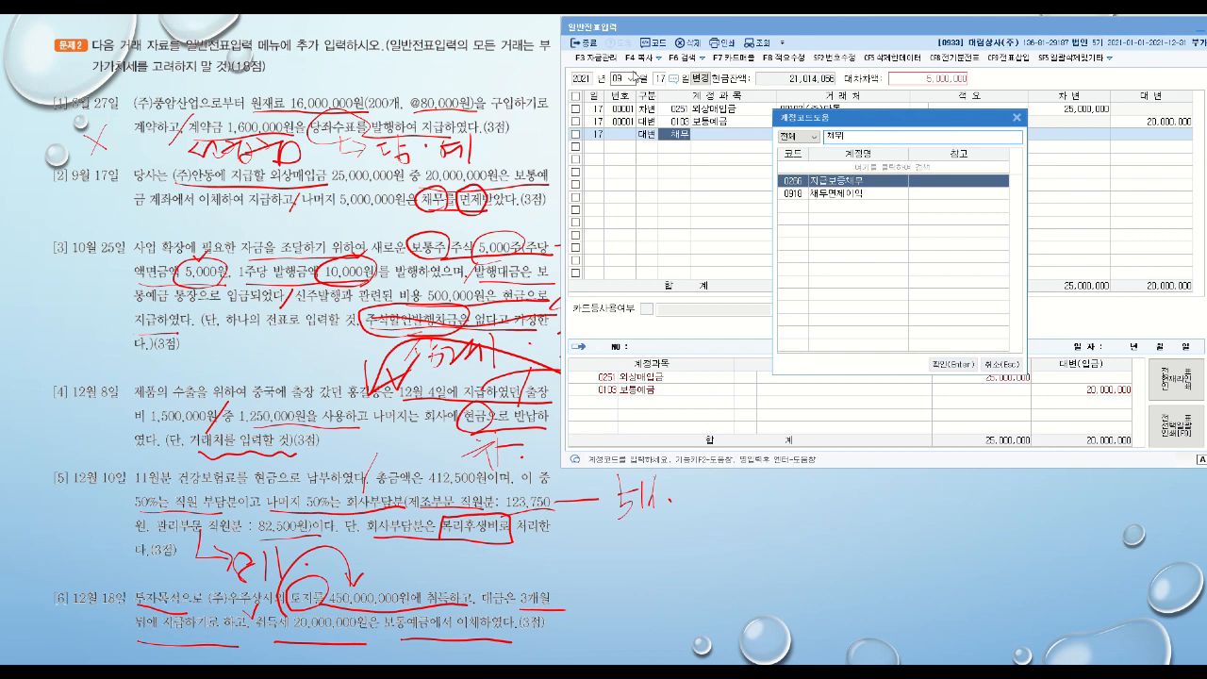
pyautogui.press('Down')
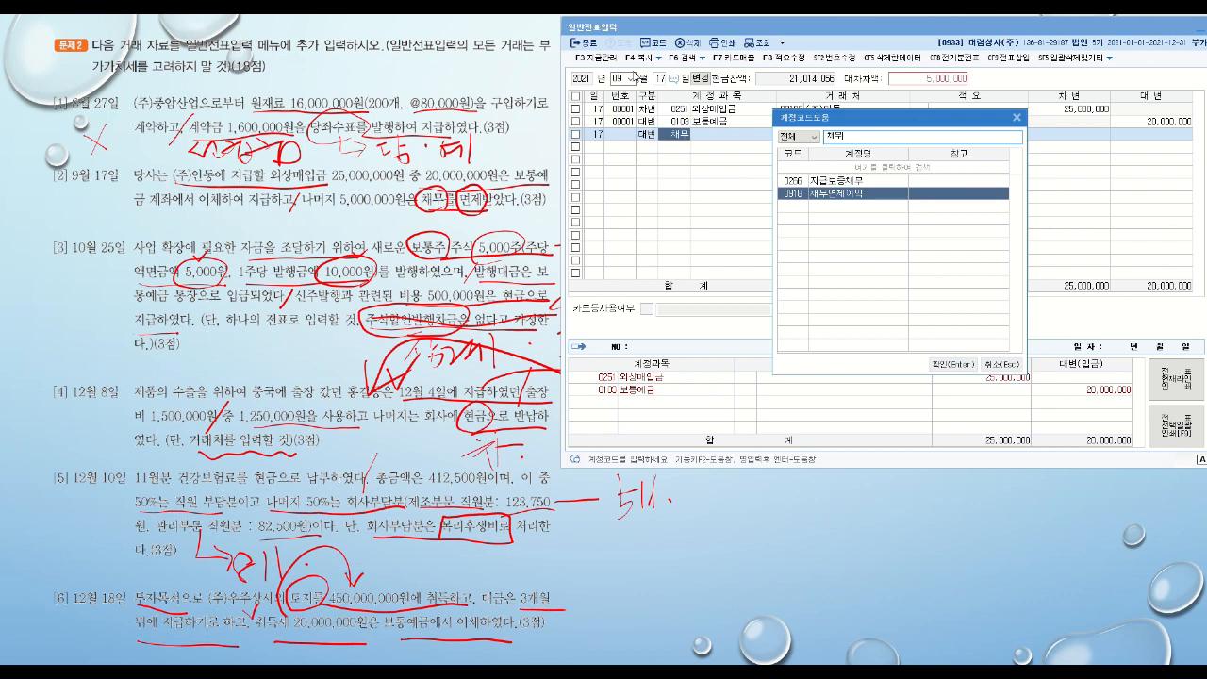
pyautogui.press('Return')
pyautogui.press('Return')
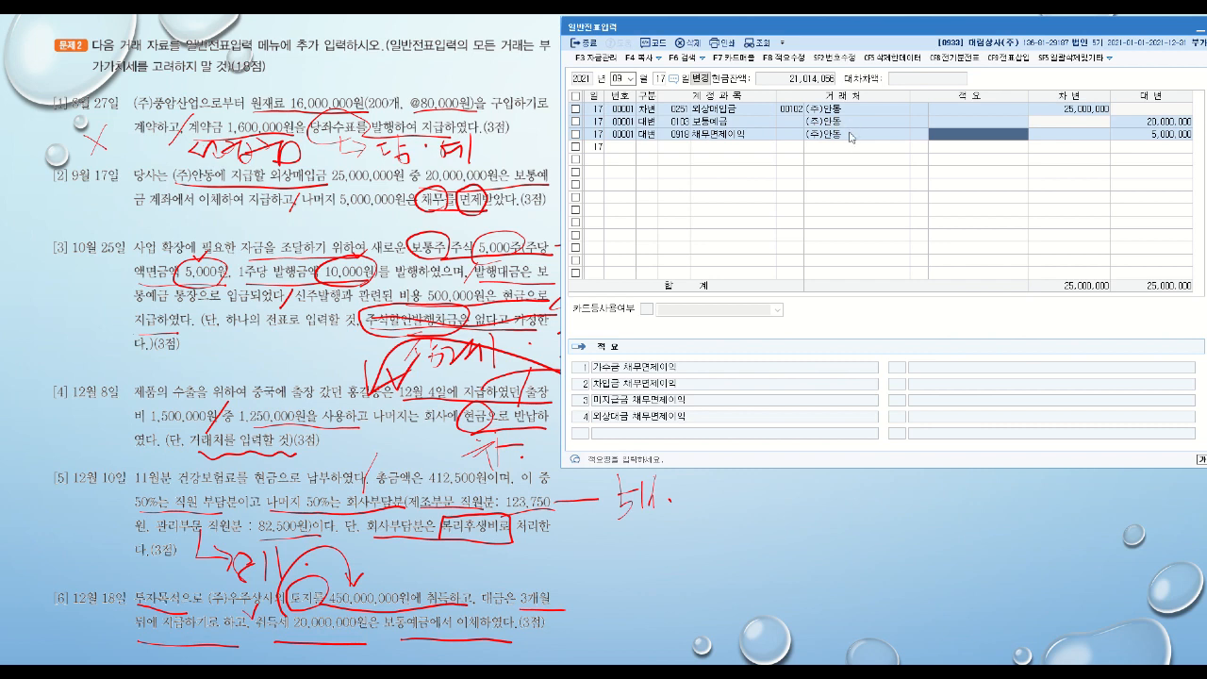
pyautogui.press('Return')
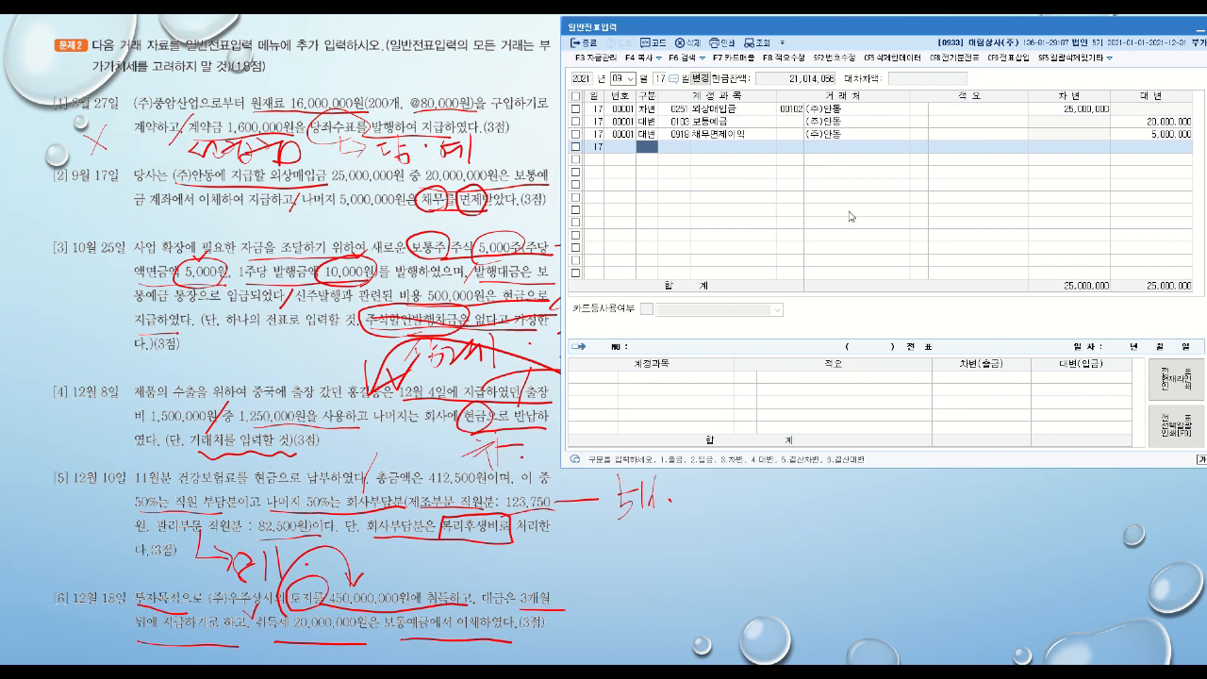
# - Switch the voucher date to October 25
pyautogui.click(617, 79)
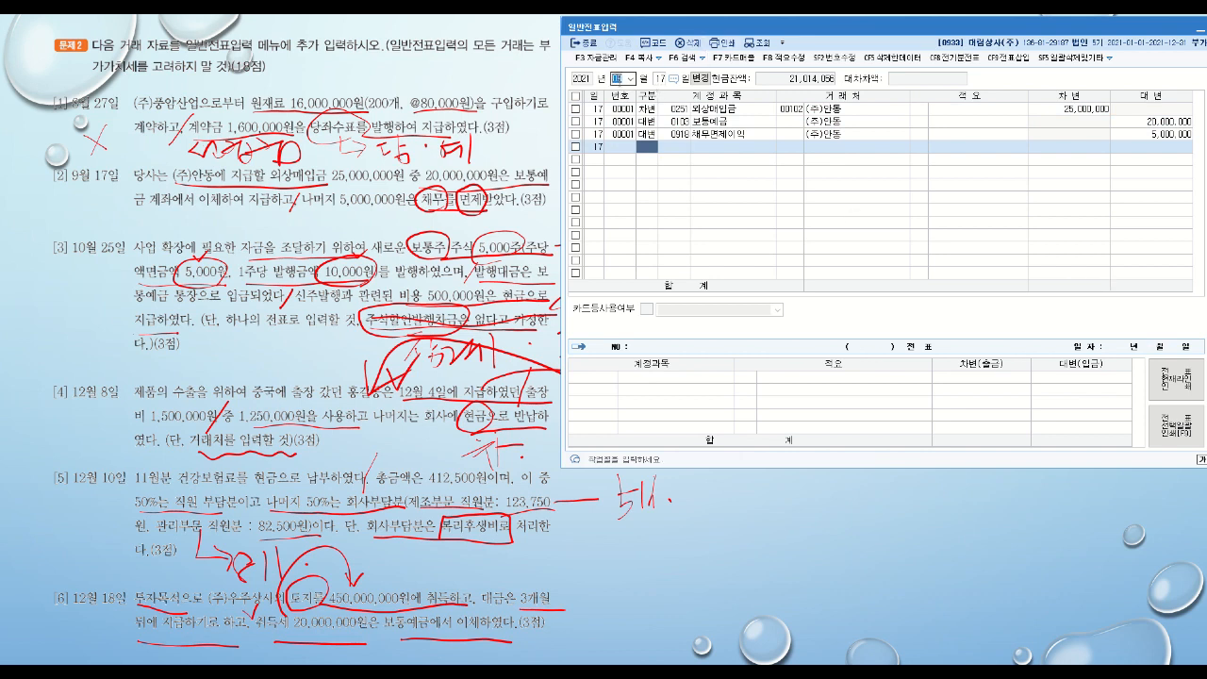
pyautogui.write('10')
pyautogui.press('Return')
pyautogui.write('25')
pyautogui.press('Return')
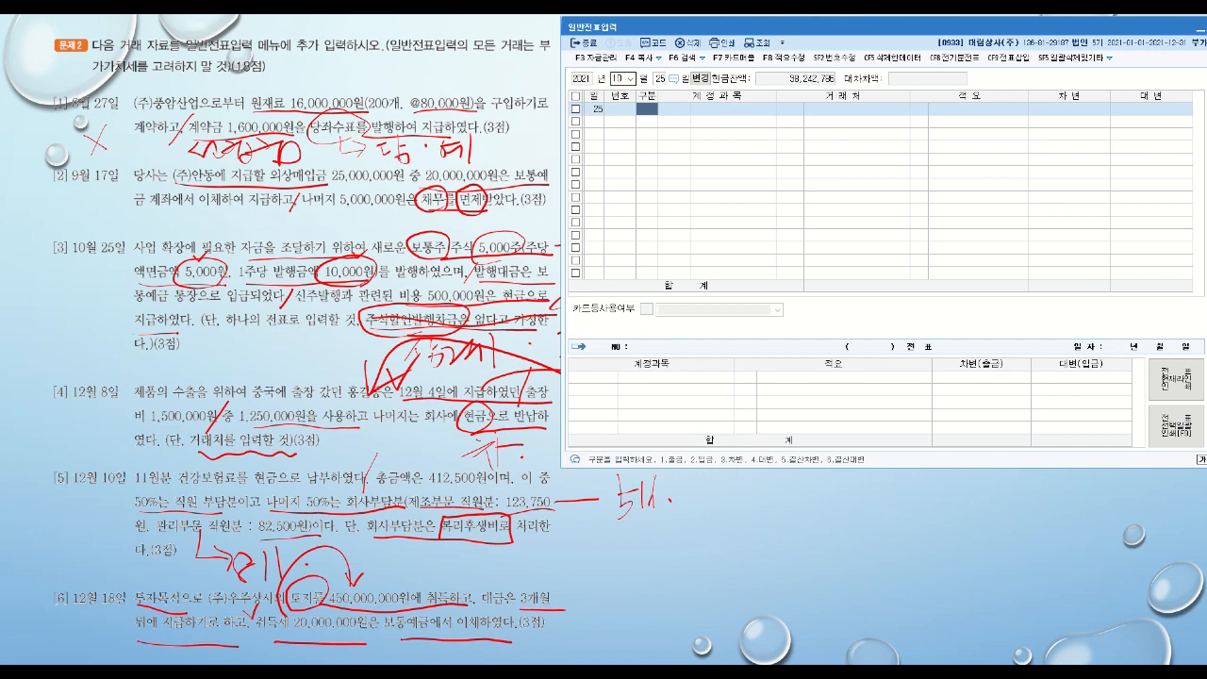
# - Enter a credit line for 자본금 (0331) with the amount 25,000,000 on October 25
pyautogui.write('4')
pyautogui.press('Return')
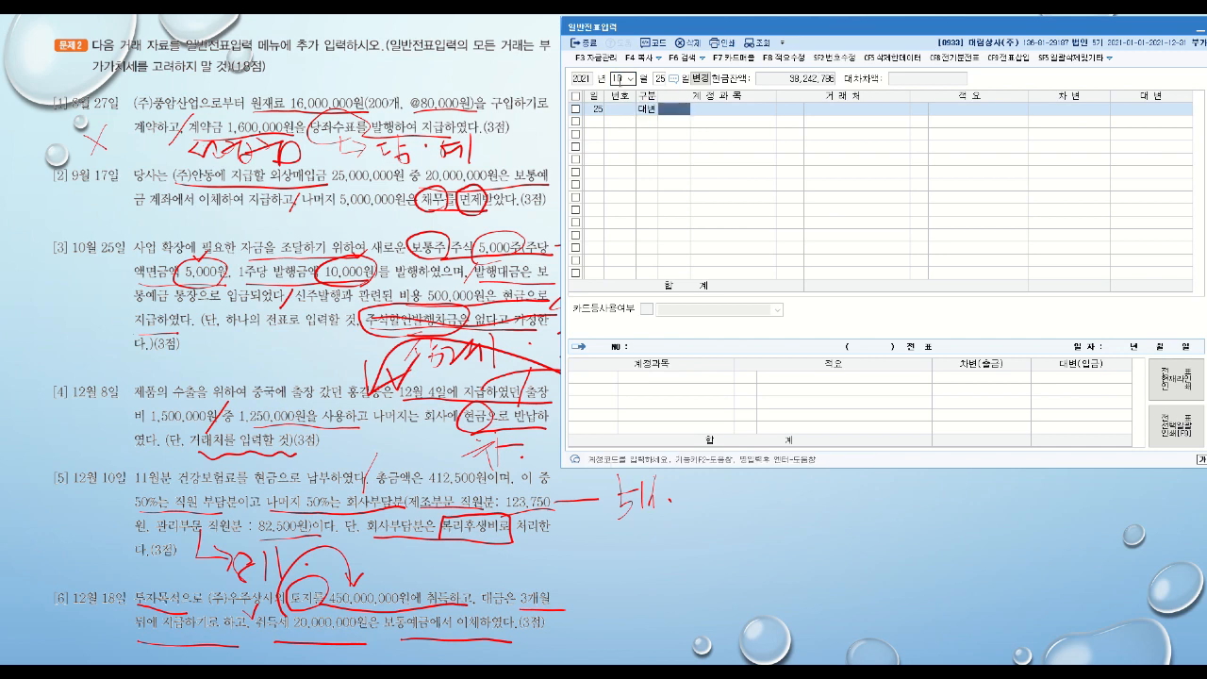
pyautogui.write('자본')
pyautogui.press('Return')
pyautogui.press('Return')
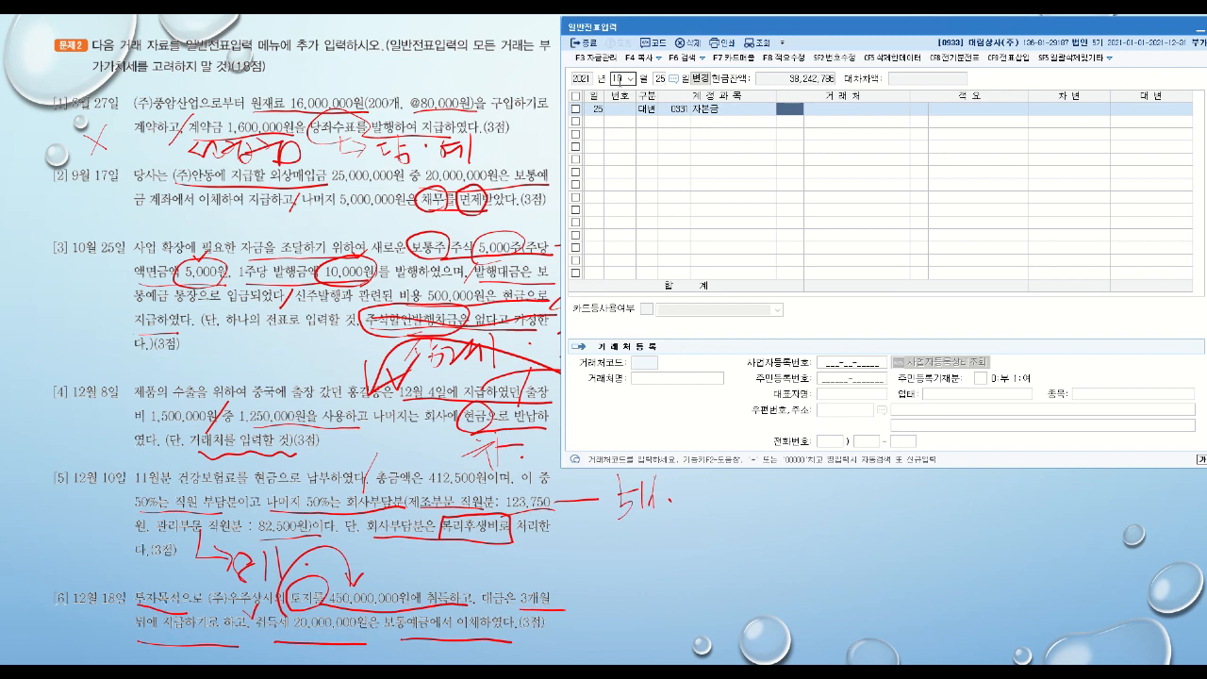
pyautogui.press('Return')
pyautogui.press('Return')
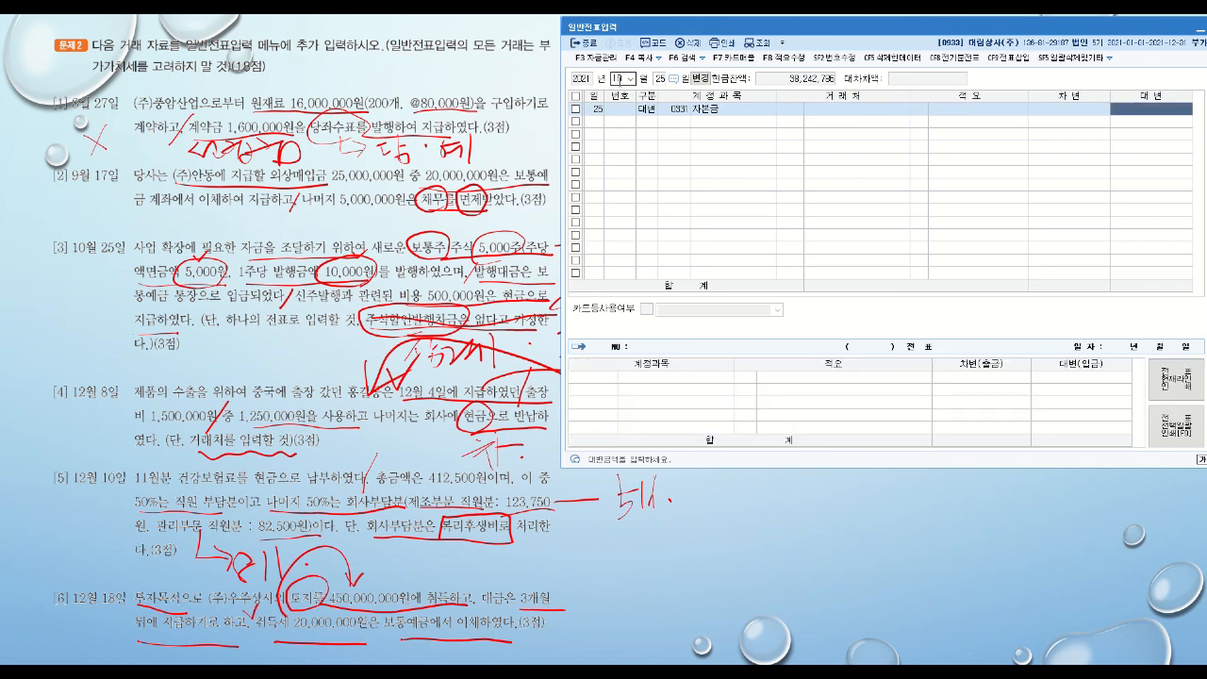
pyautogui.write('25,000,000')
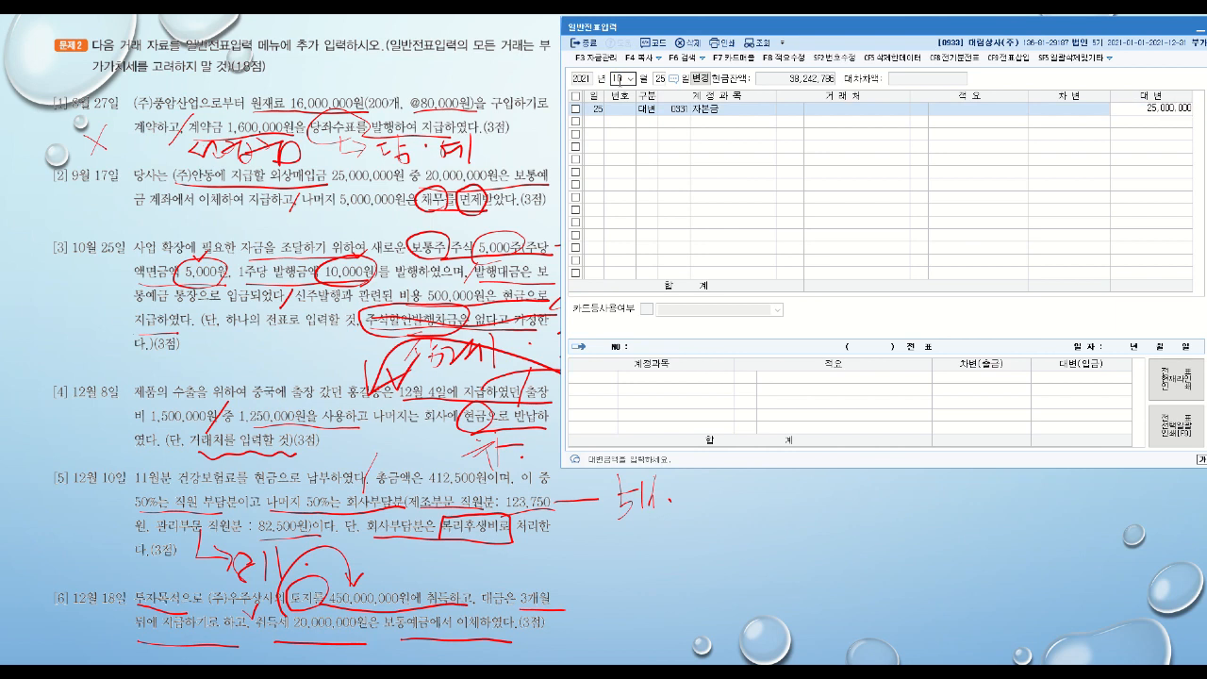
pyautogui.press('Return')
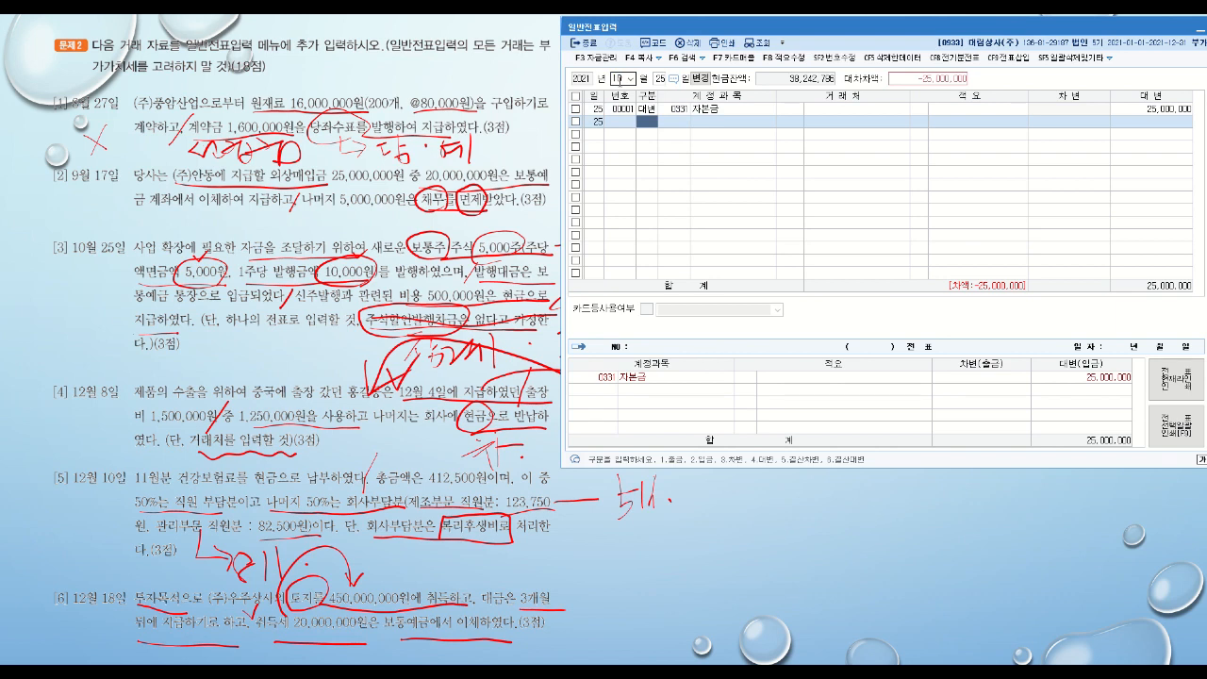
# - Add a credit line for 현금 (0101) with the amount 500,000
pyautogui.write('4')
pyautogui.press('Return')
pyautogui.write('101')
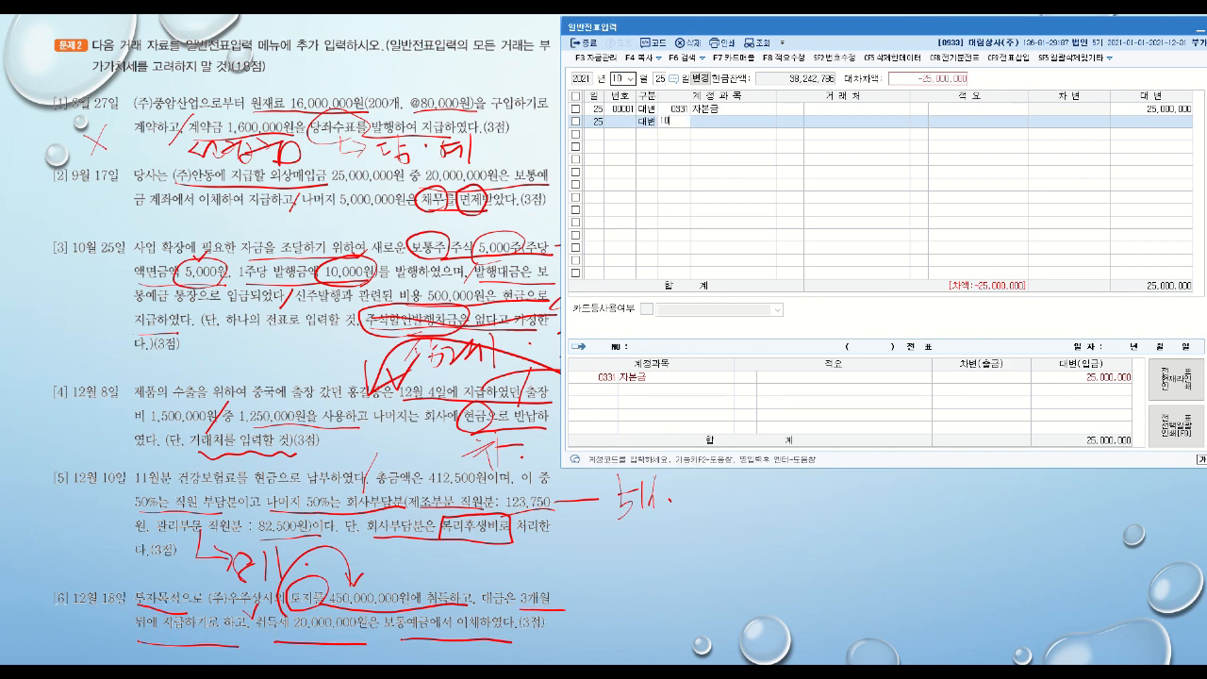
pyautogui.press('Return')
pyautogui.press('Return')
pyautogui.press('Return')
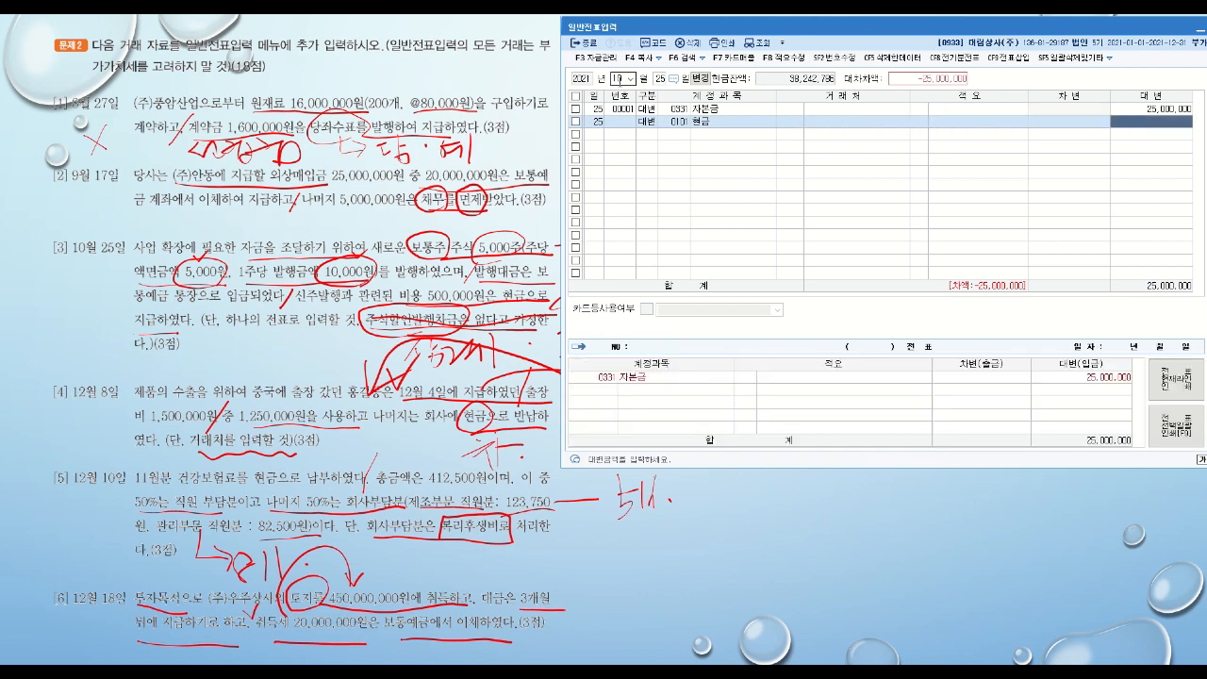
pyautogui.write('5000000')
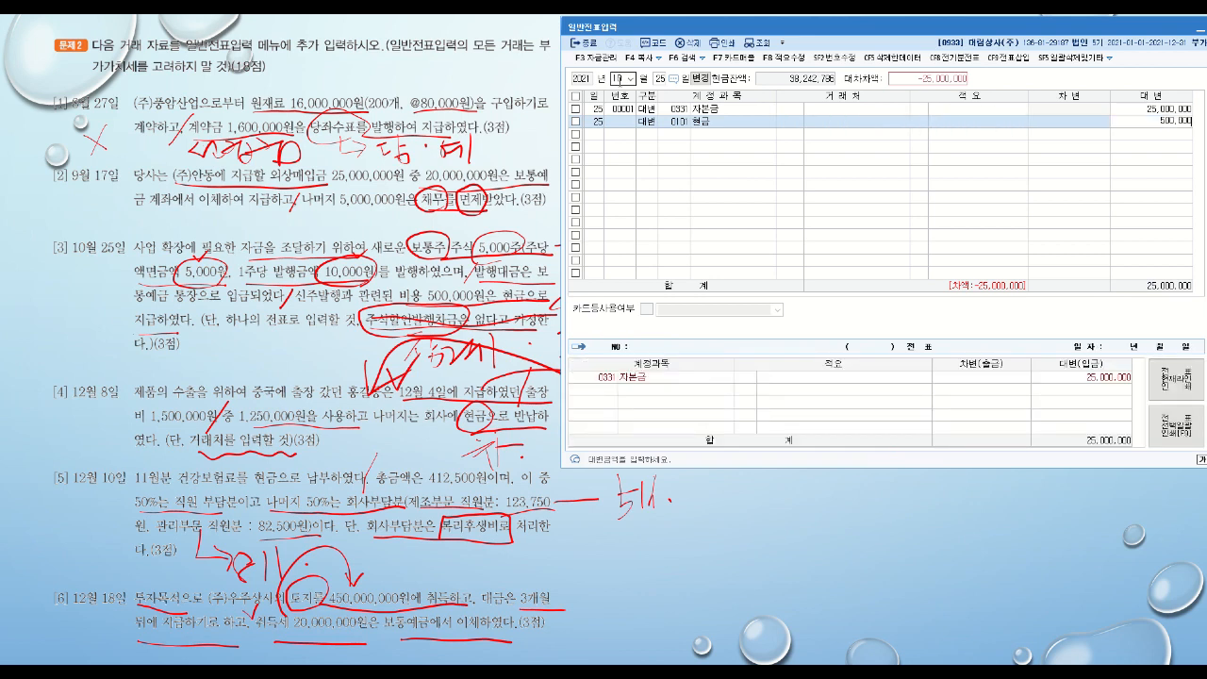
pyautogui.press('Return')
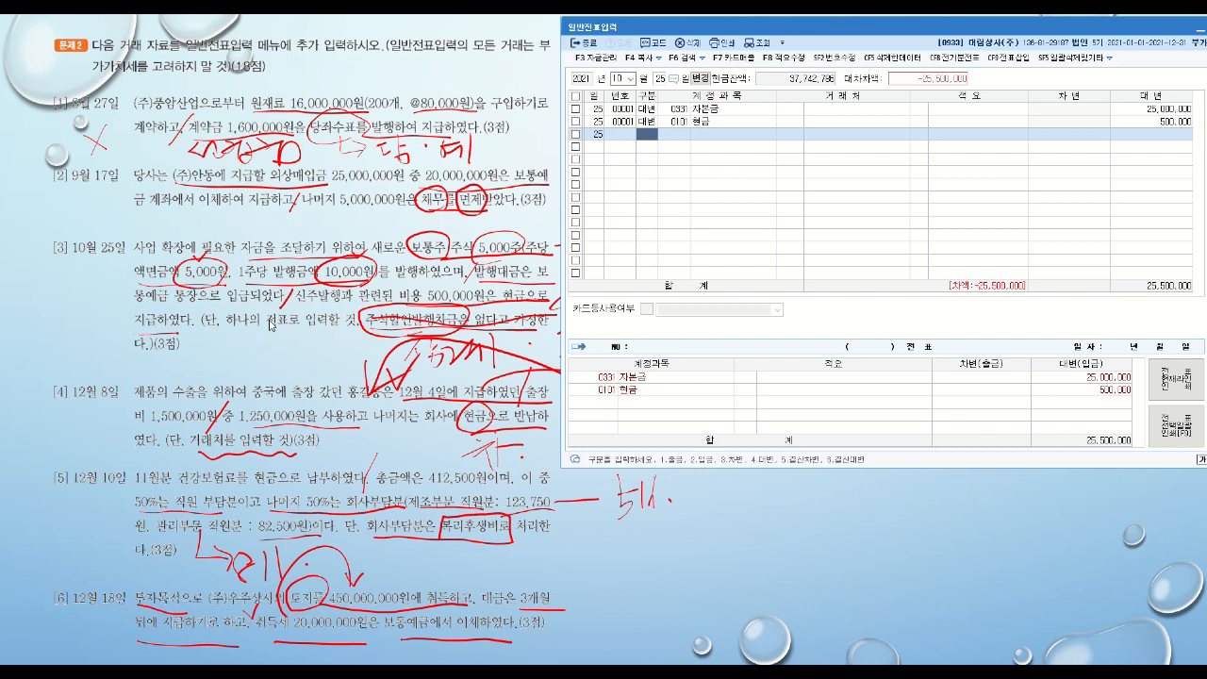
# - Add a debit line for 보통예금 (0103) with the amount set to 50,000,000
pyautogui.press('Return')
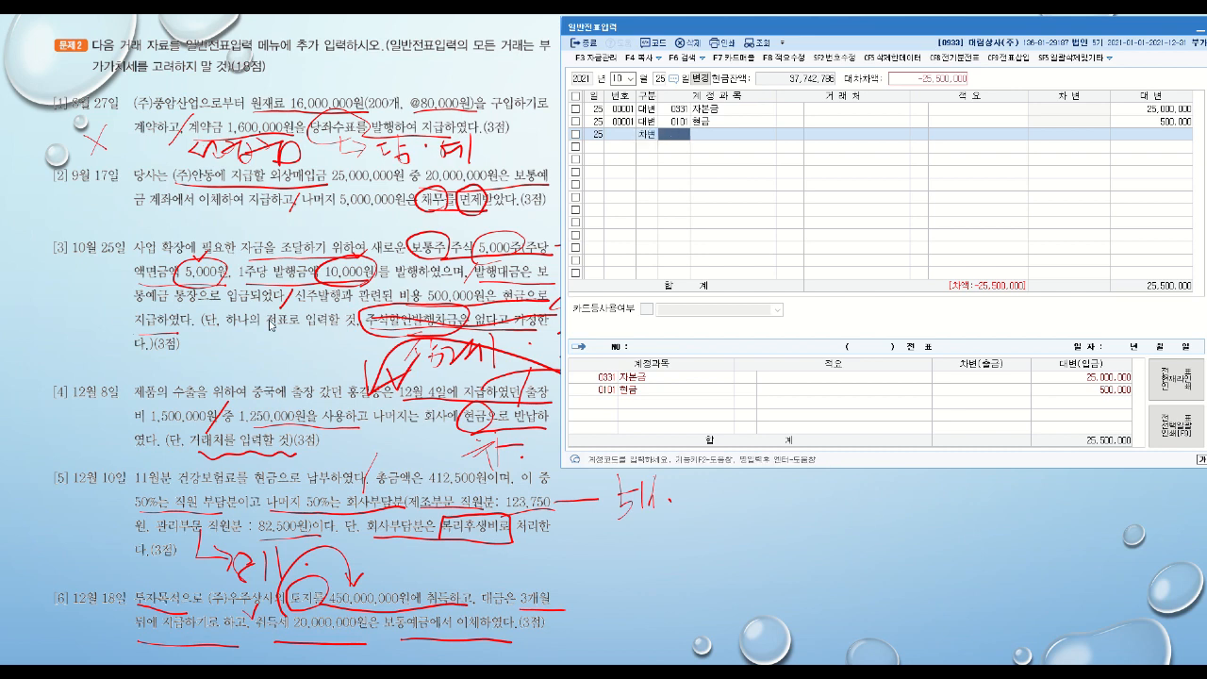
pyautogui.write('103')
pyautogui.press('Return')
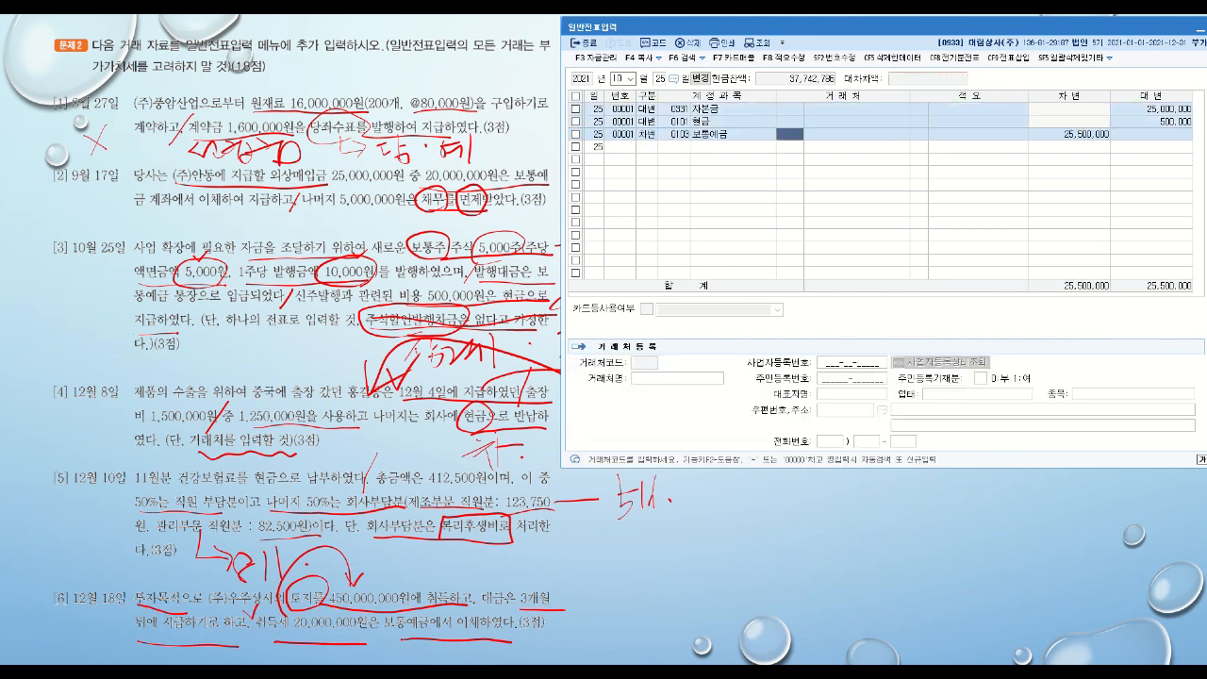
pyautogui.press('Return')
pyautogui.press('Return')
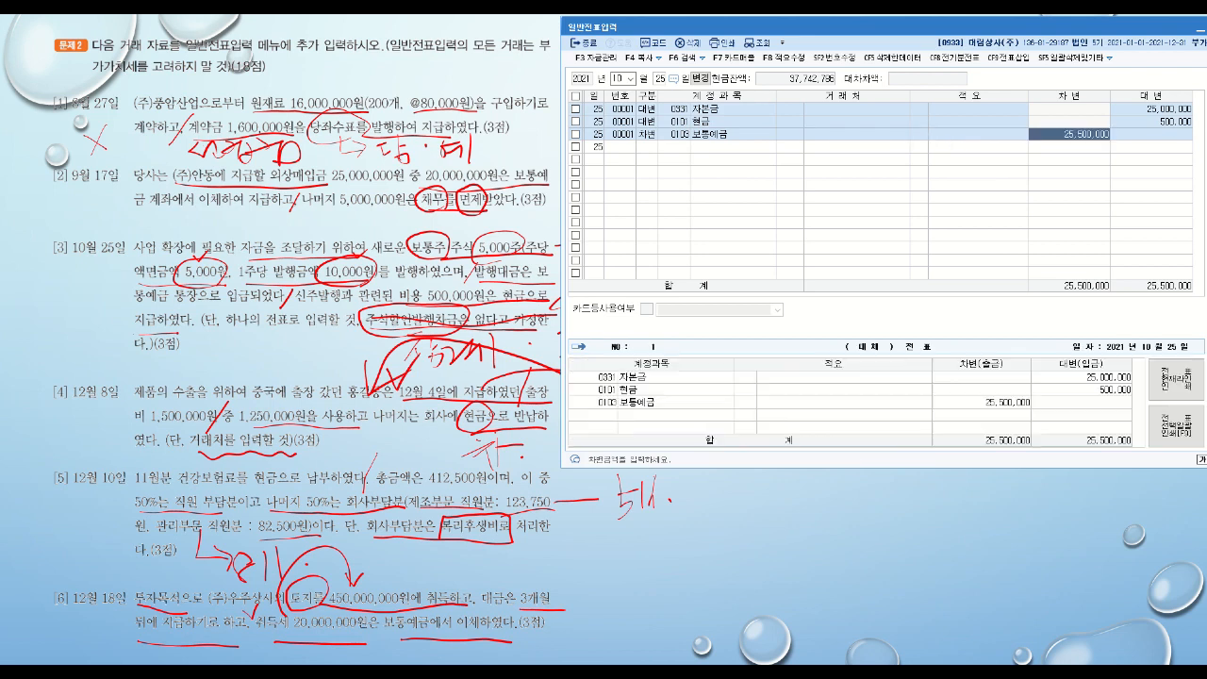
pyautogui.write('50,000,000')
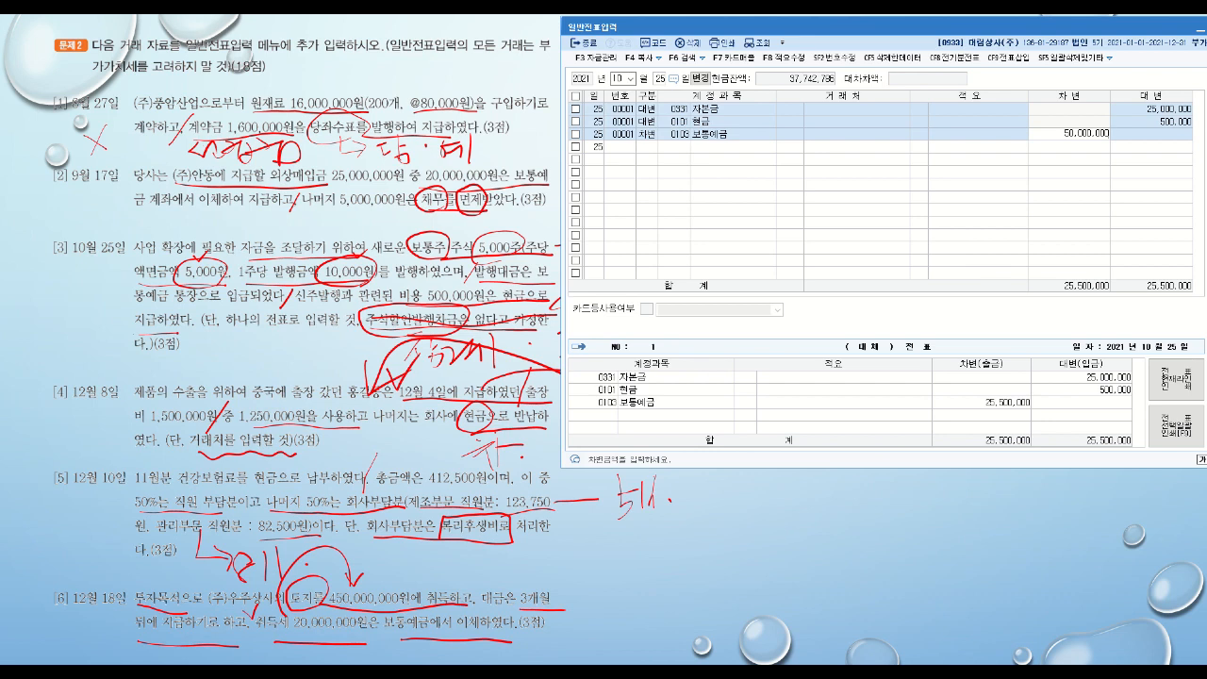
pyautogui.press('Return')
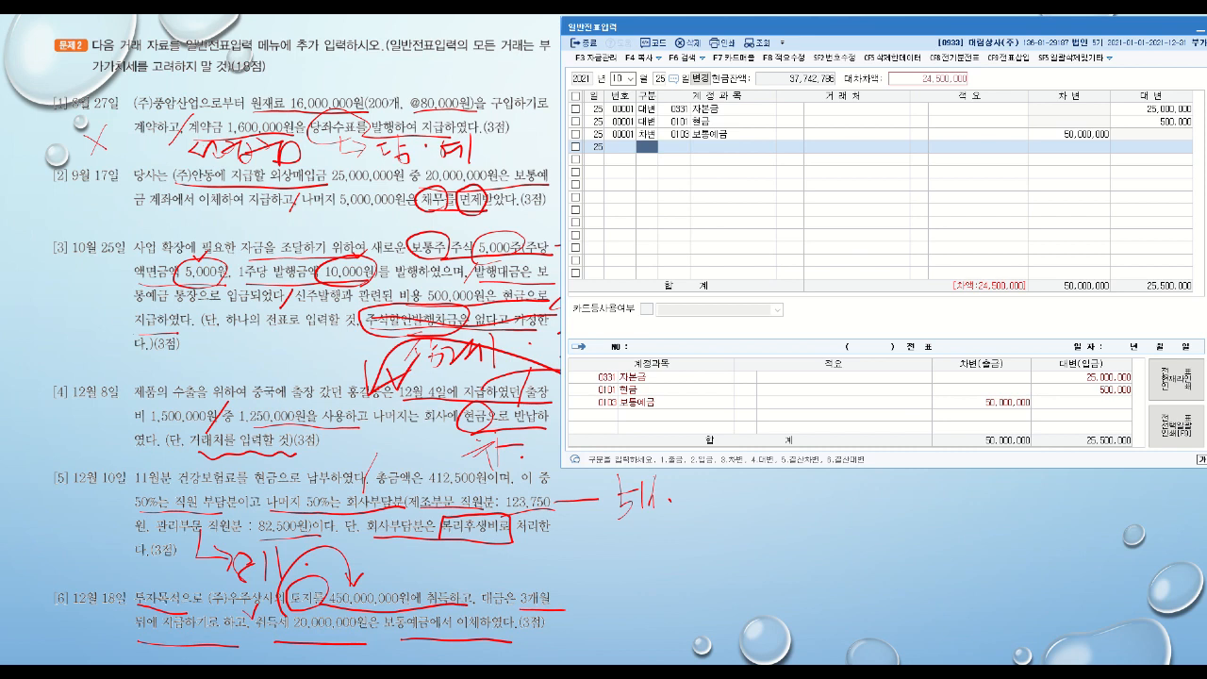
# - Find the account by 주식 and add a credit line for 주식발행초과금 (0341) for 24,500,000
pyautogui.write('4')
pyautogui.press('Return')
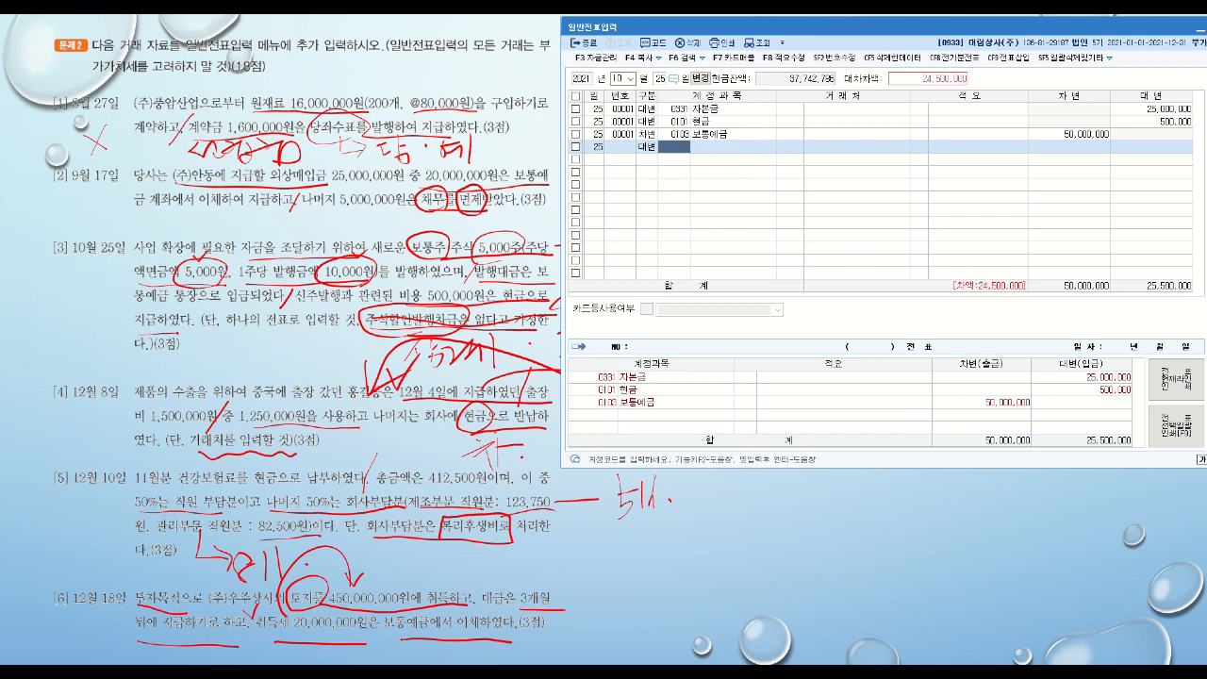
pyautogui.write('주식')
pyautogui.press('Return')
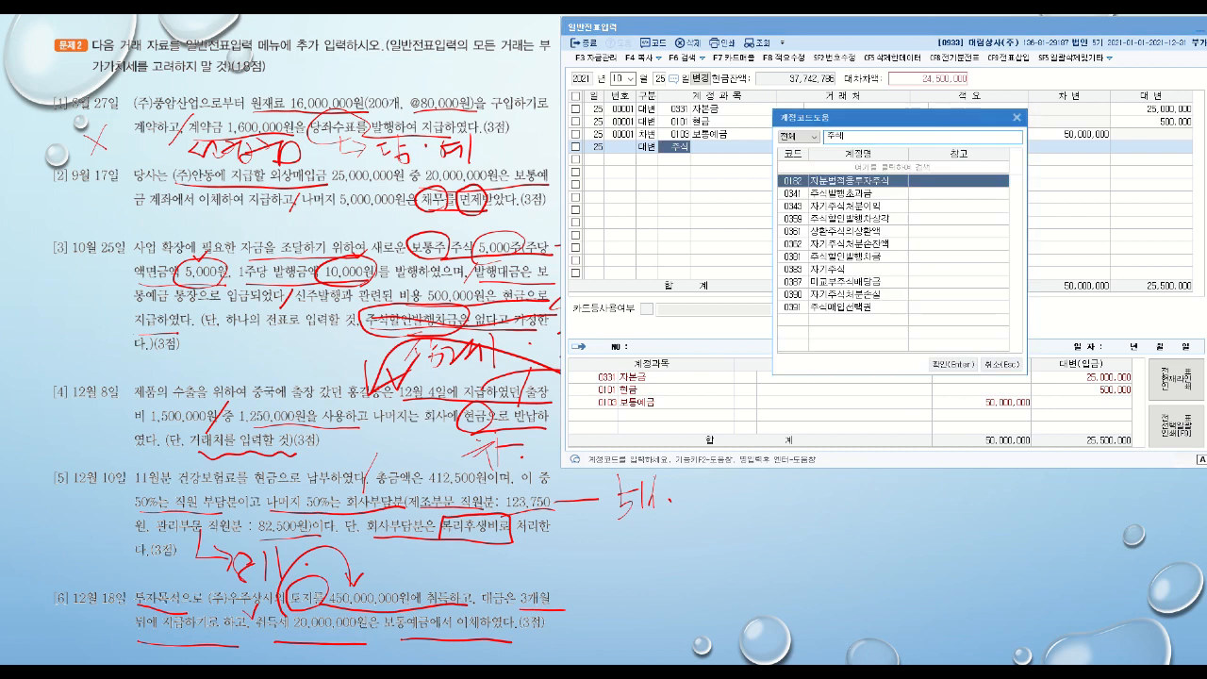
pyautogui.press('Down')
pyautogui.press('Return')
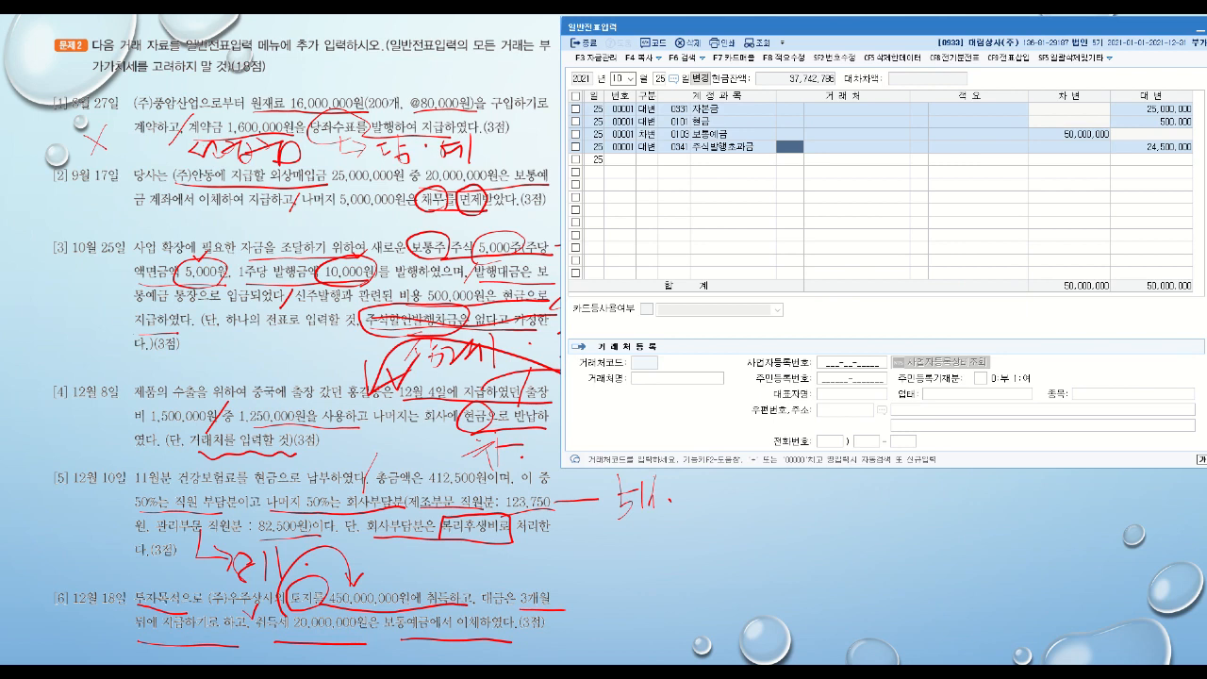
pyautogui.press('Return')
pyautogui.press('Return')
pyautogui.press('Return')
pyautogui.press('Return')
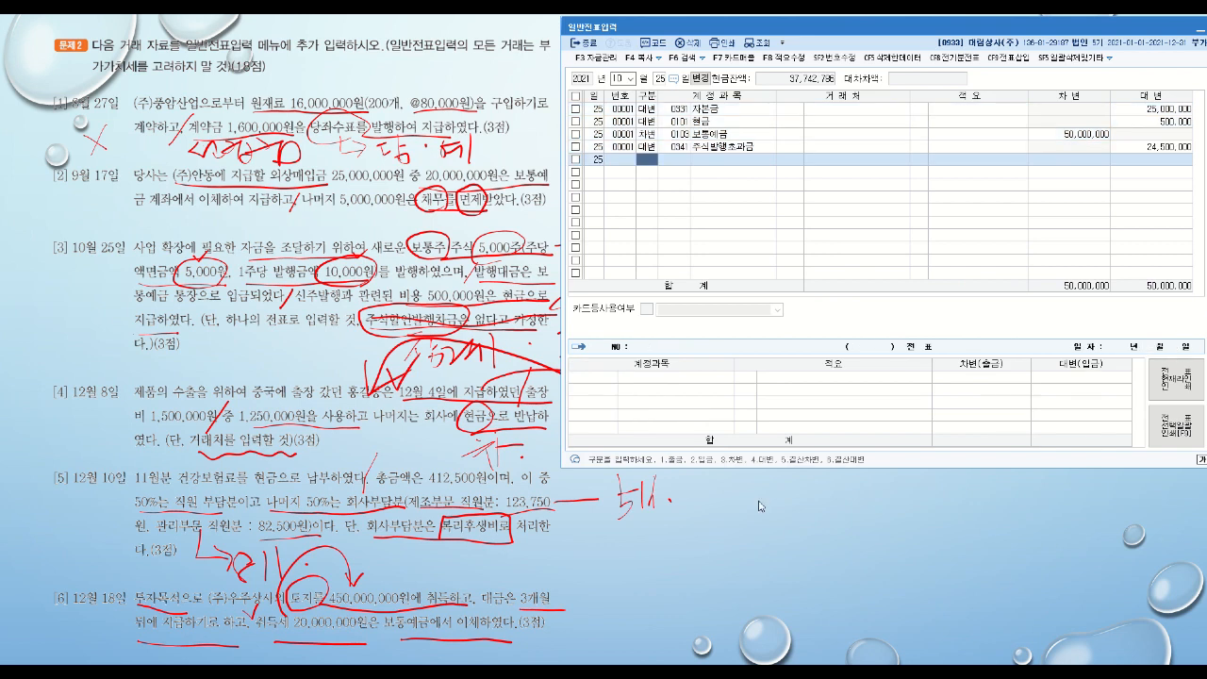
# - Switch the voucher date to December 8
pyautogui.click(617, 78)
pyautogui.write('12')
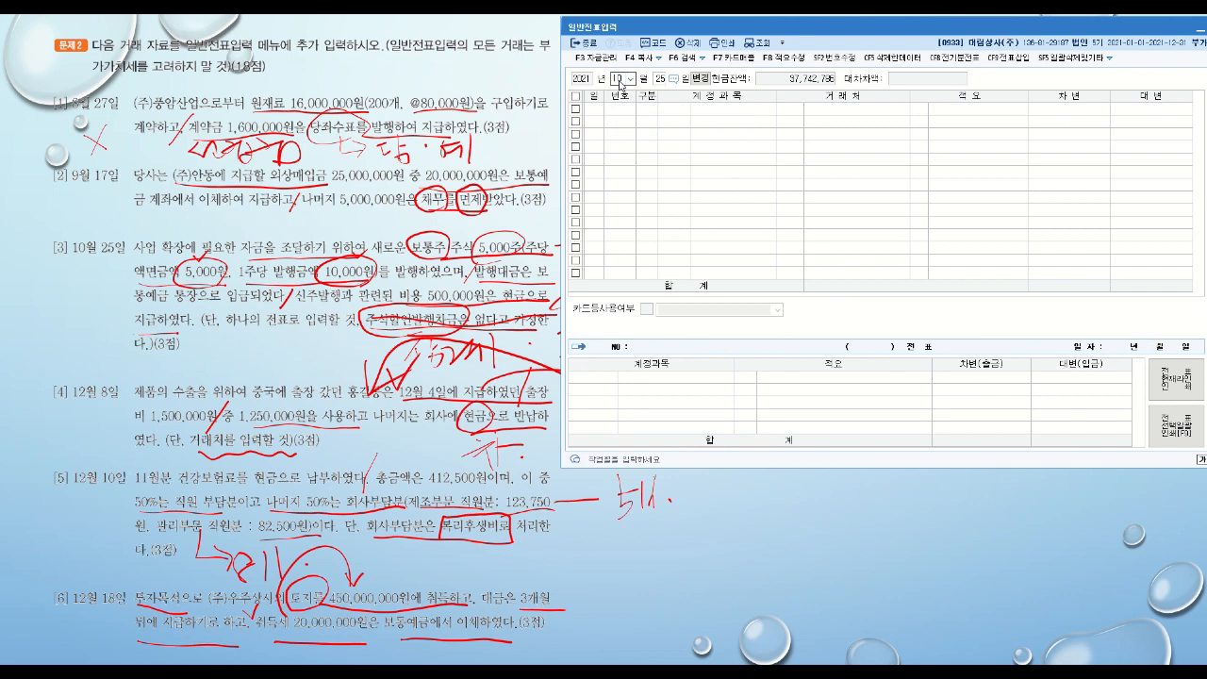
pyautogui.write('8')
pyautogui.press('Return')
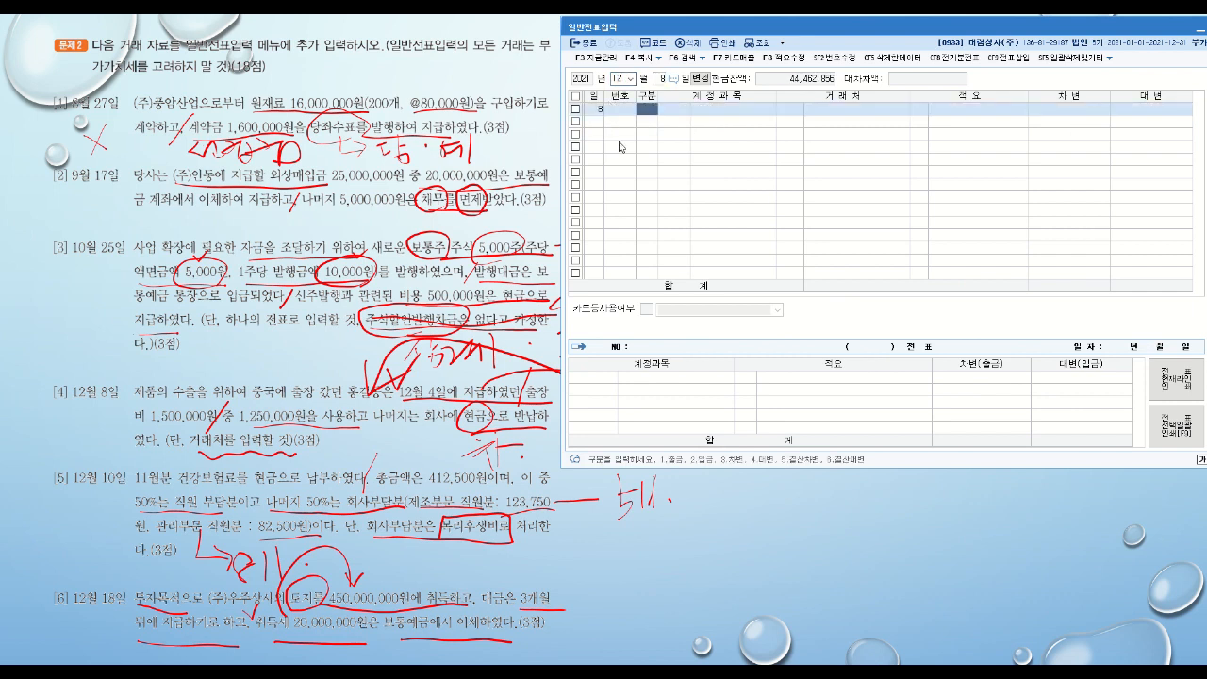
# - Open the December 4 vouchers and check the account and counterparty of the business trip advance
pyautogui.click(663, 81)
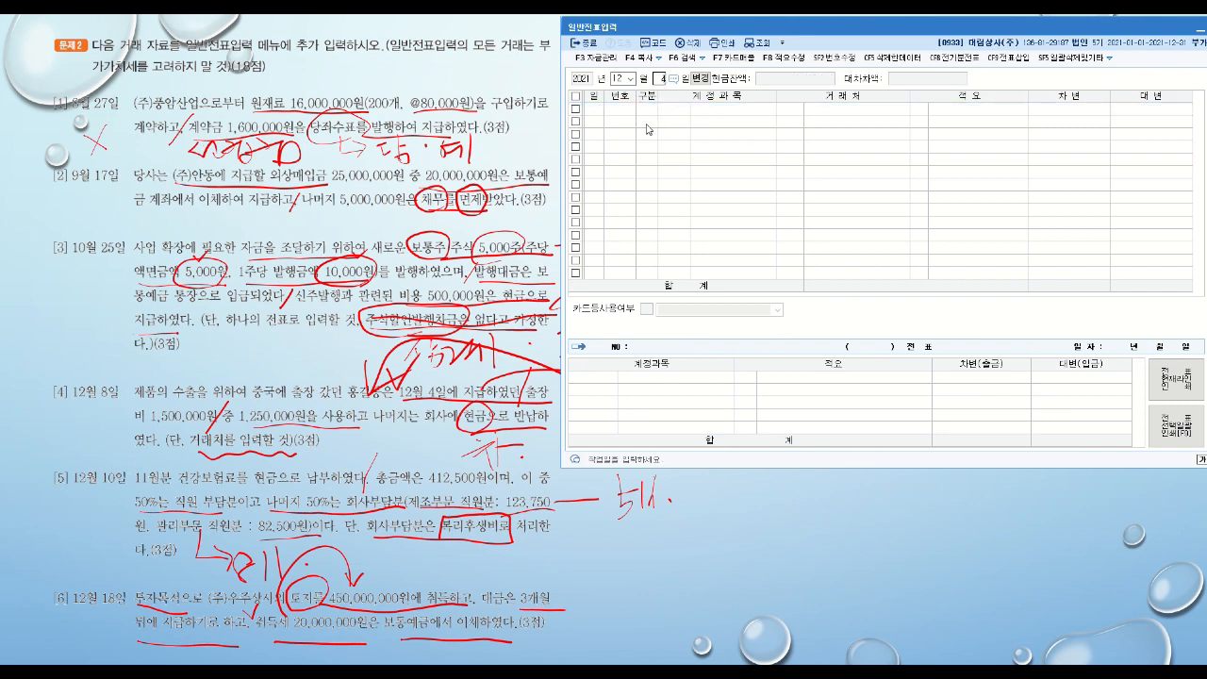
pyautogui.write('4')
pyautogui.press('Return')
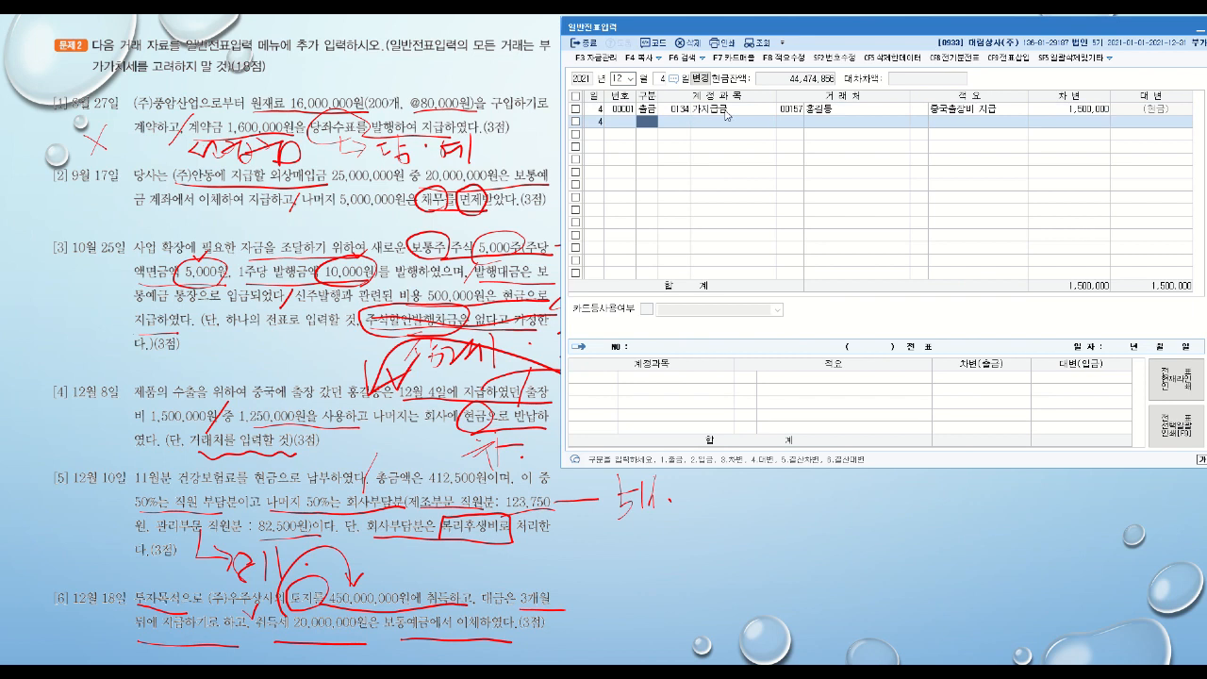
pyautogui.click(790, 110)
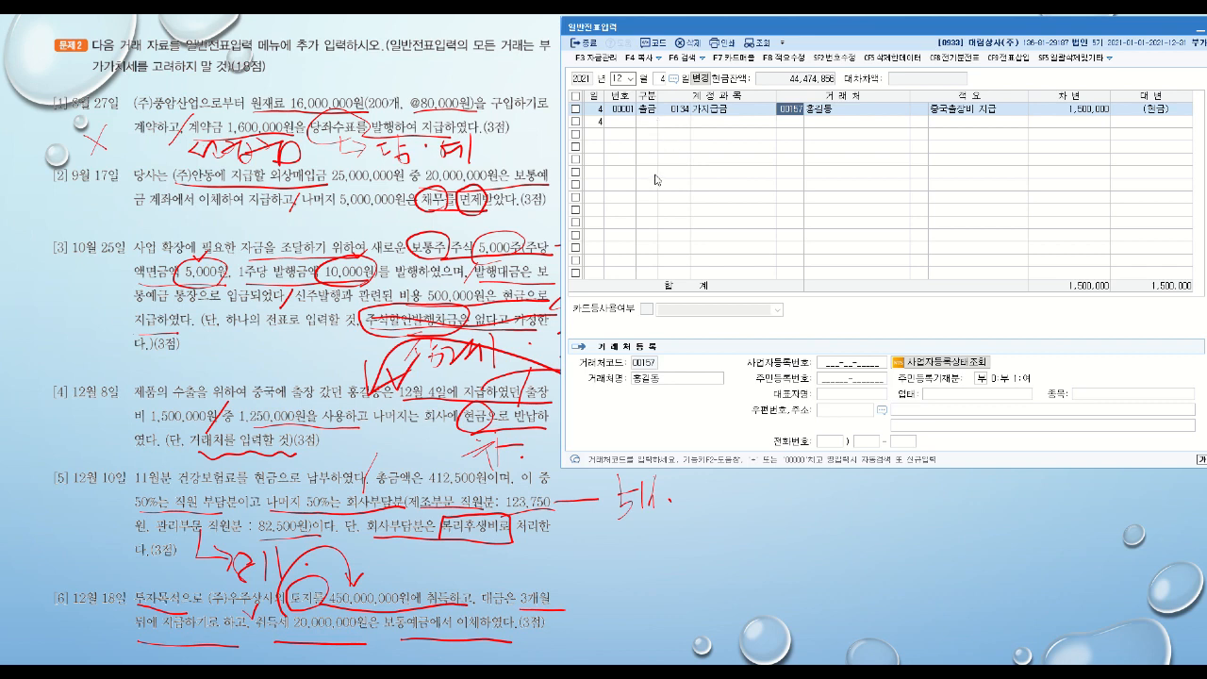
# - Return to December 8 and start a credit line with the account 가지급금 (0134)
pyautogui.click(662, 80)
pyautogui.write('8')
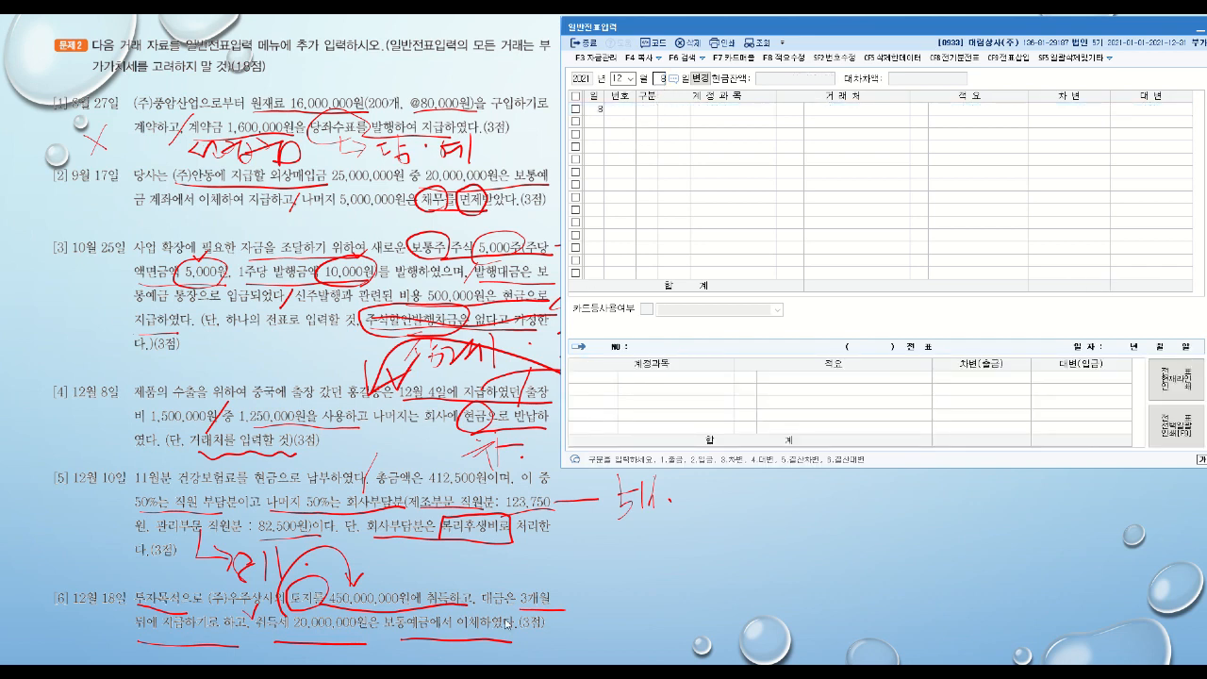
pyautogui.press('Return')
pyautogui.write('4')
pyautogui.press('Return')
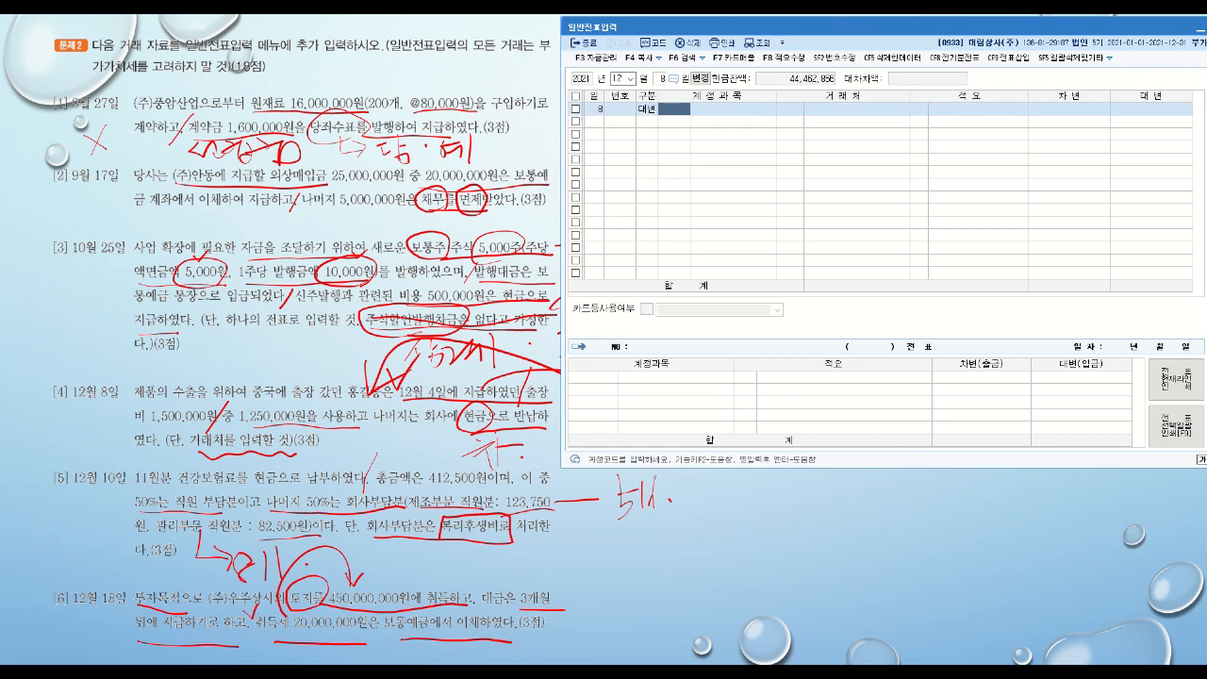
pyautogui.write('가지')
pyautogui.press('Return')
pyautogui.press('Return')
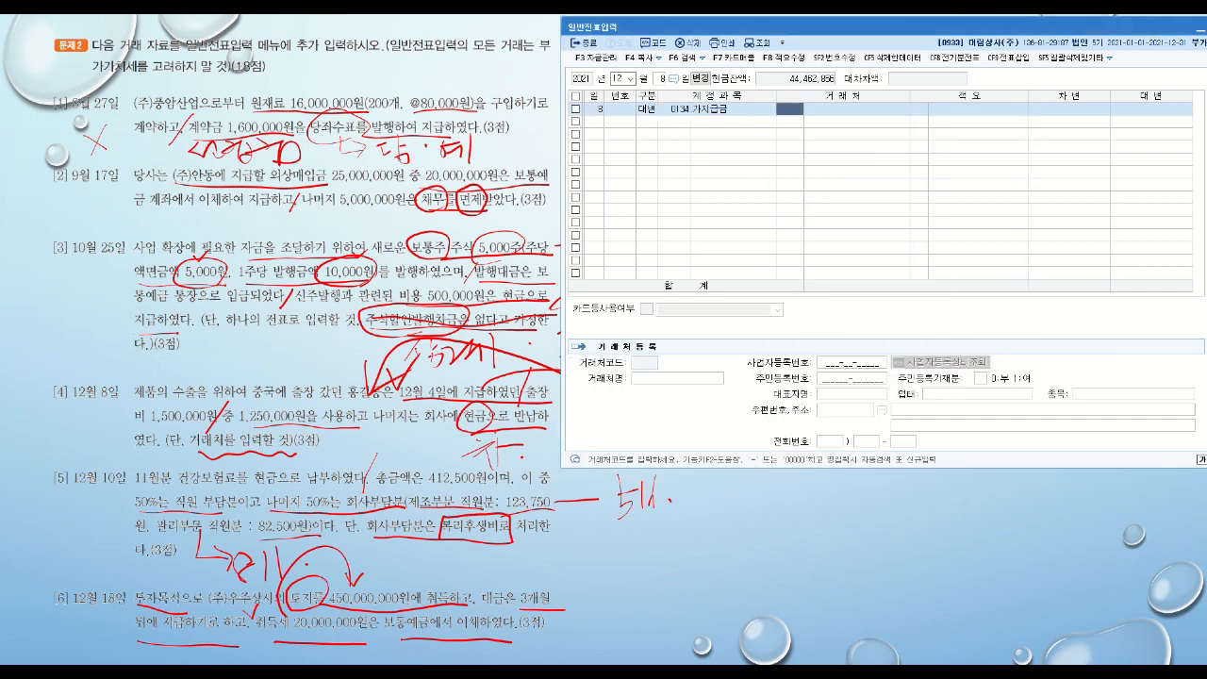
# - Assign the business traveller as the counterparty of the 가지급금 line and set the credit amount to 1,500,000
pyautogui.write('홍길')
pyautogui.press('Return')
pyautogui.press('Return')
pyautogui.press('Return')
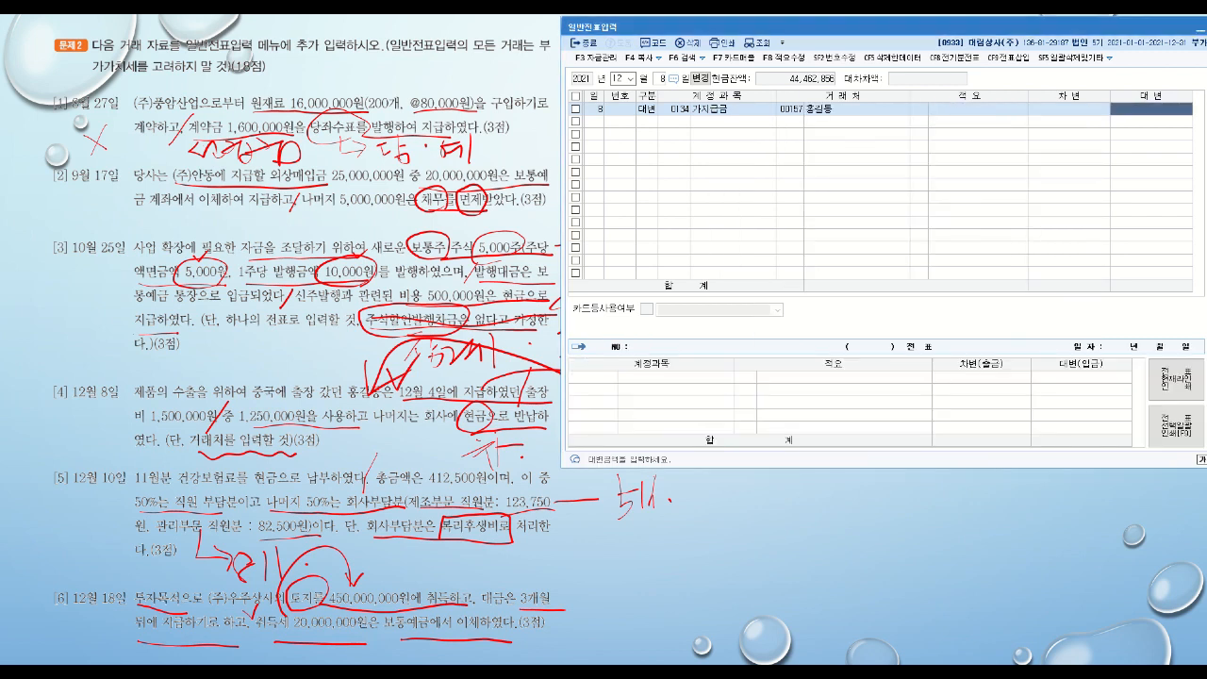
pyautogui.write('1500000')
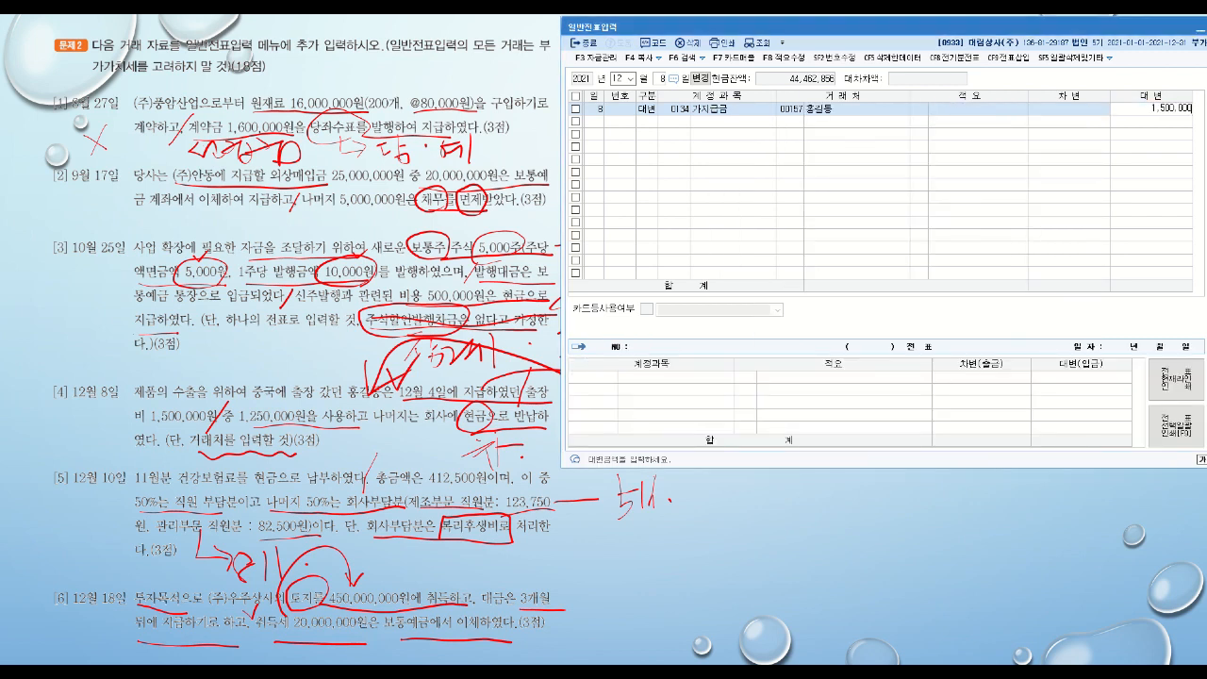
pyautogui.press('Return')
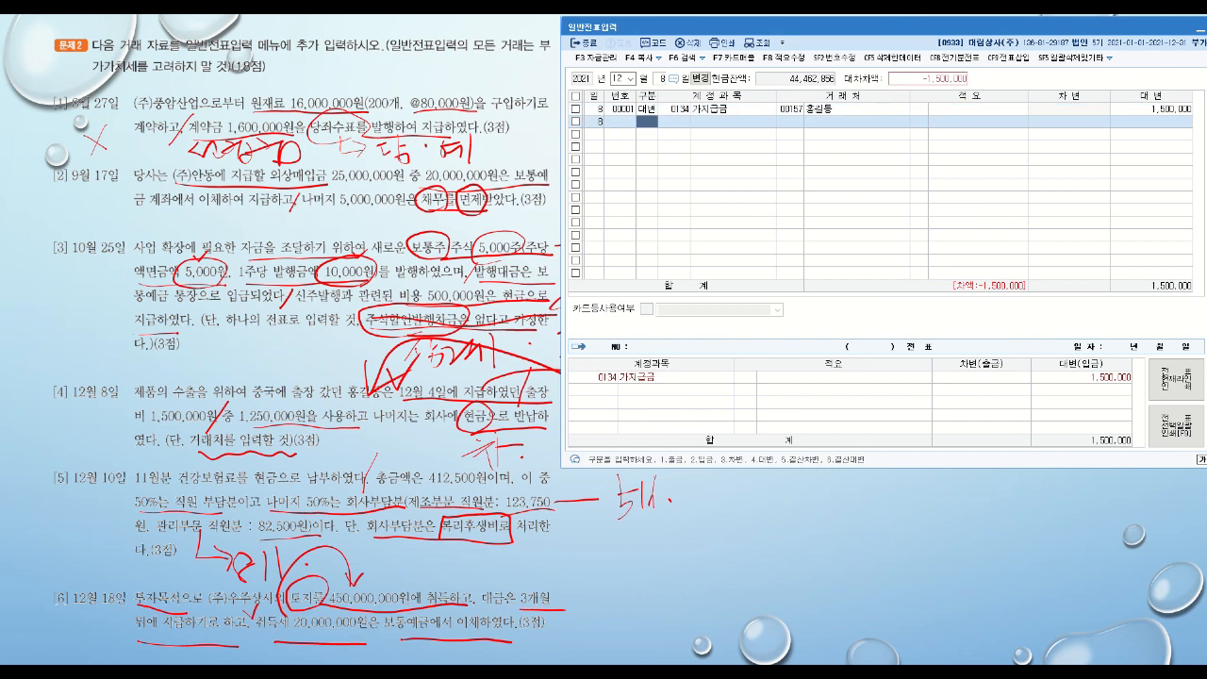
# - Add a debit line for the 판매관리비 account 여비교통비 (0812) with the amount set to 1,250,000
pyautogui.write('3')
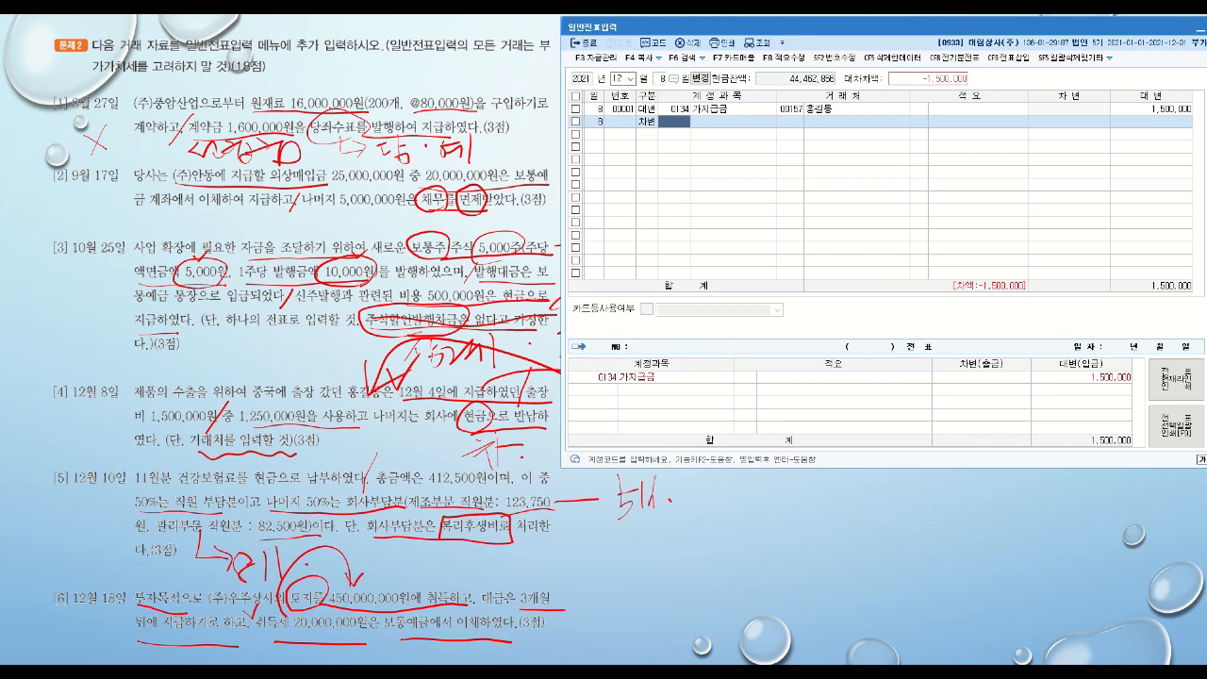
pyautogui.write('여비')
pyautogui.press('Return')
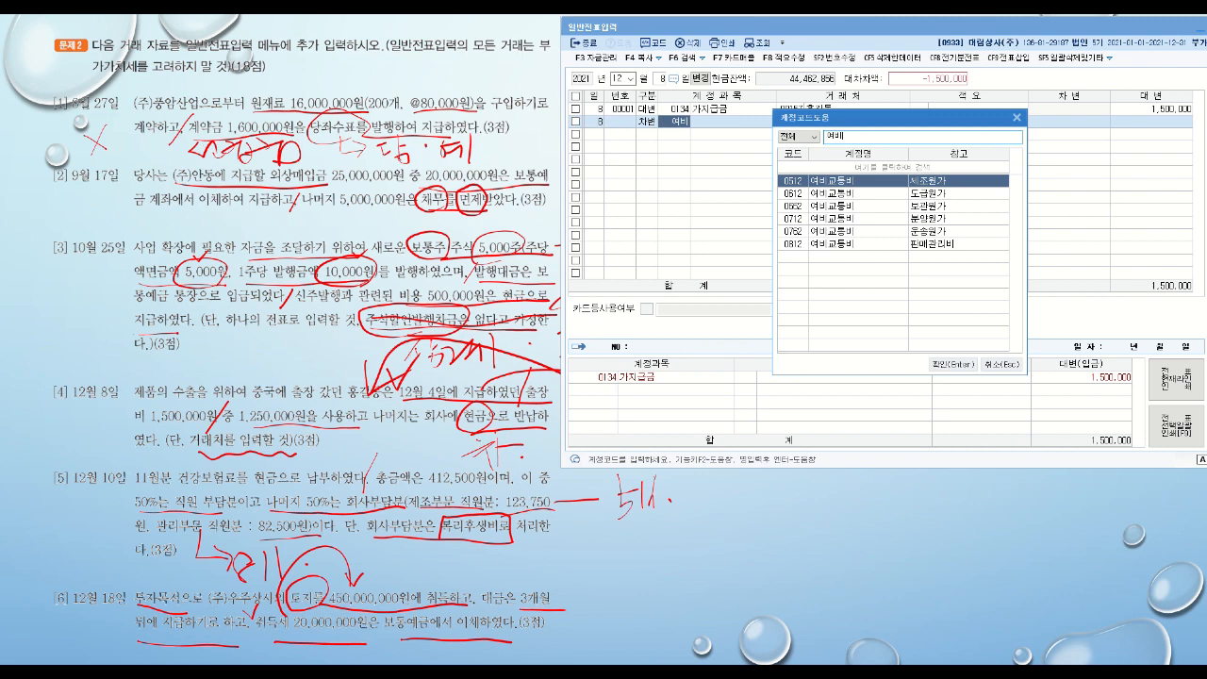
pyautogui.click(877, 246)
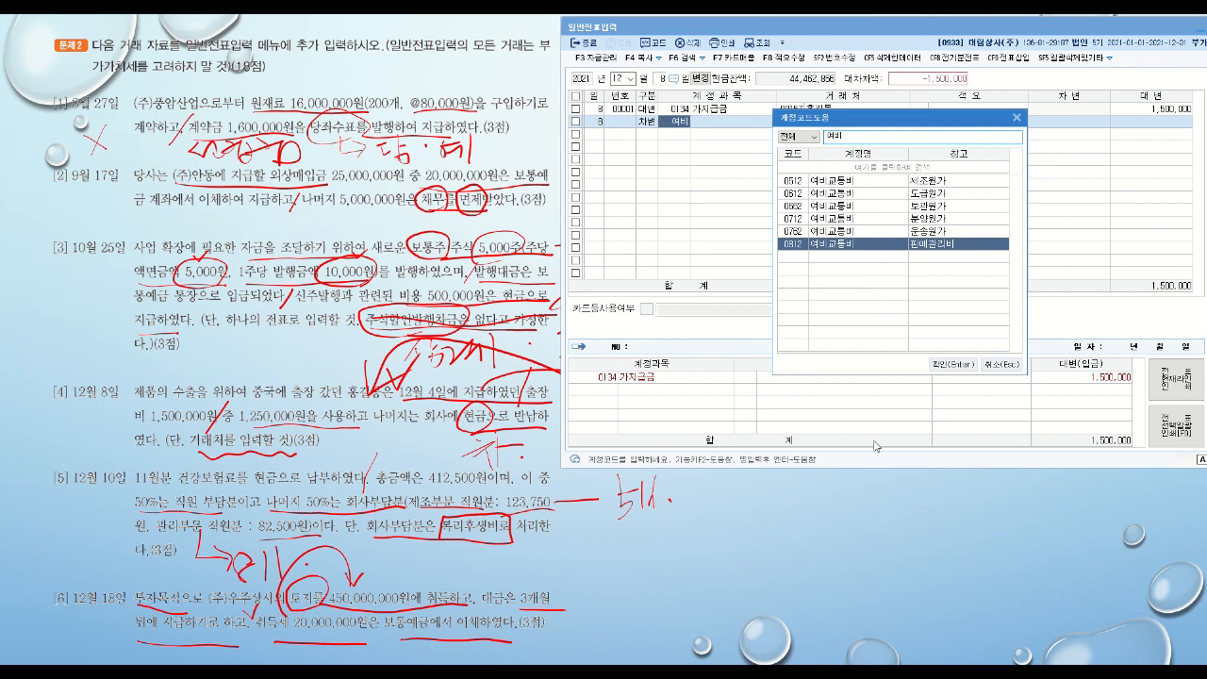
pyautogui.press('Return')
pyautogui.press('Return')
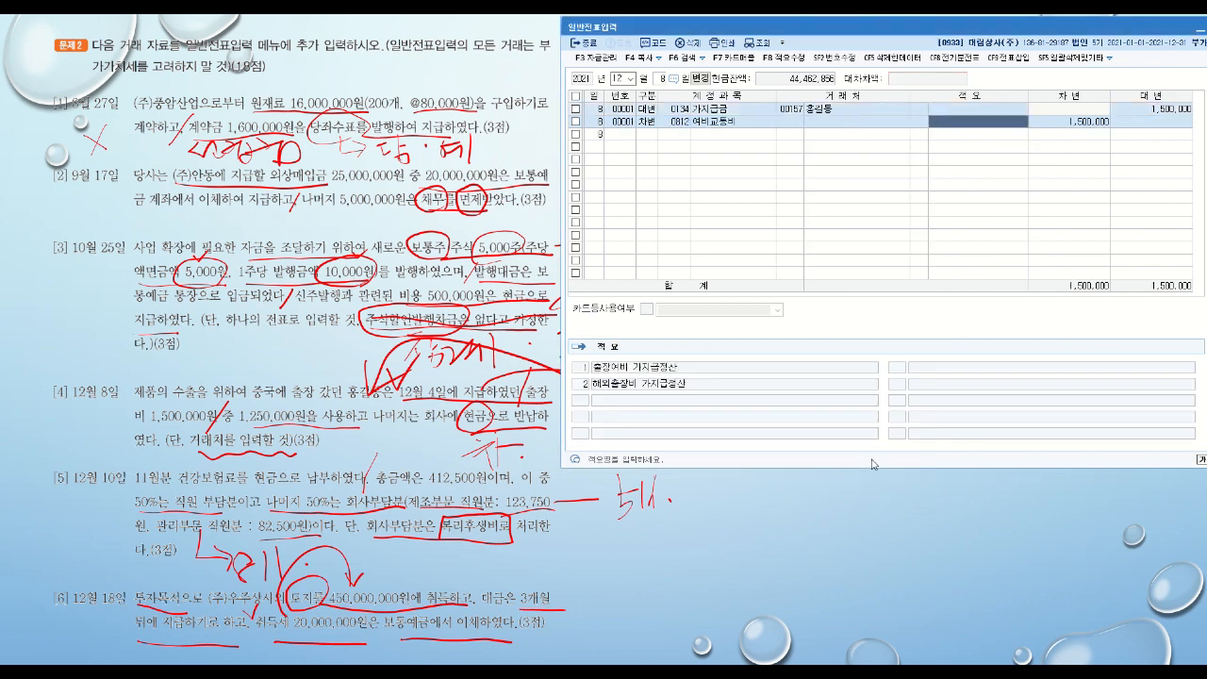
pyautogui.press('Return')
pyautogui.write('1250000')
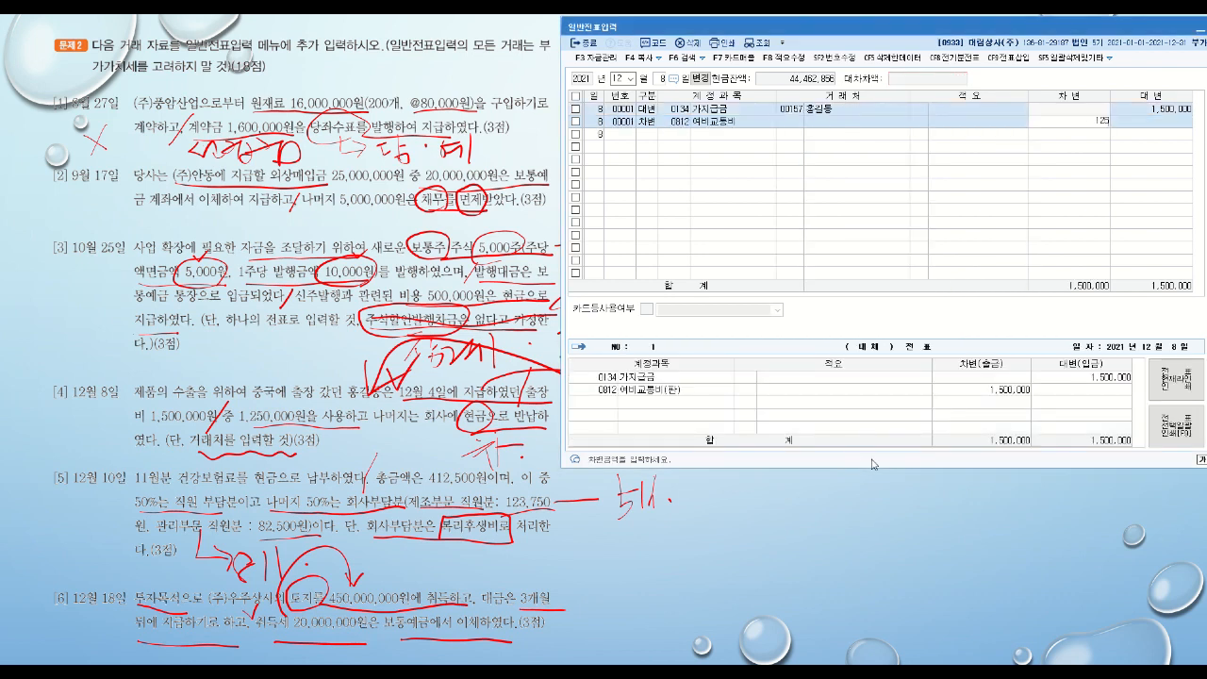
pyautogui.press('Return')
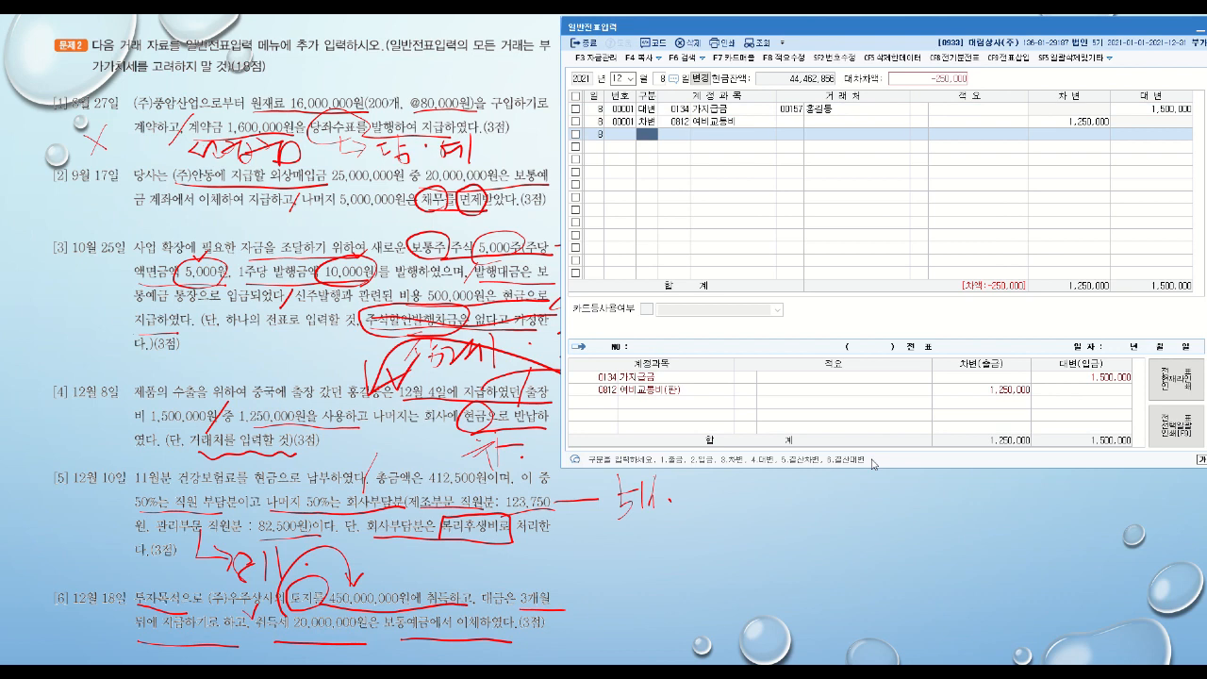
# - Add a debit line for the cash account 현금 (0101) with the balancing amount of 250,000
pyautogui.write('3')
pyautogui.press('Return')
pyautogui.write('101')
pyautogui.press('Return')
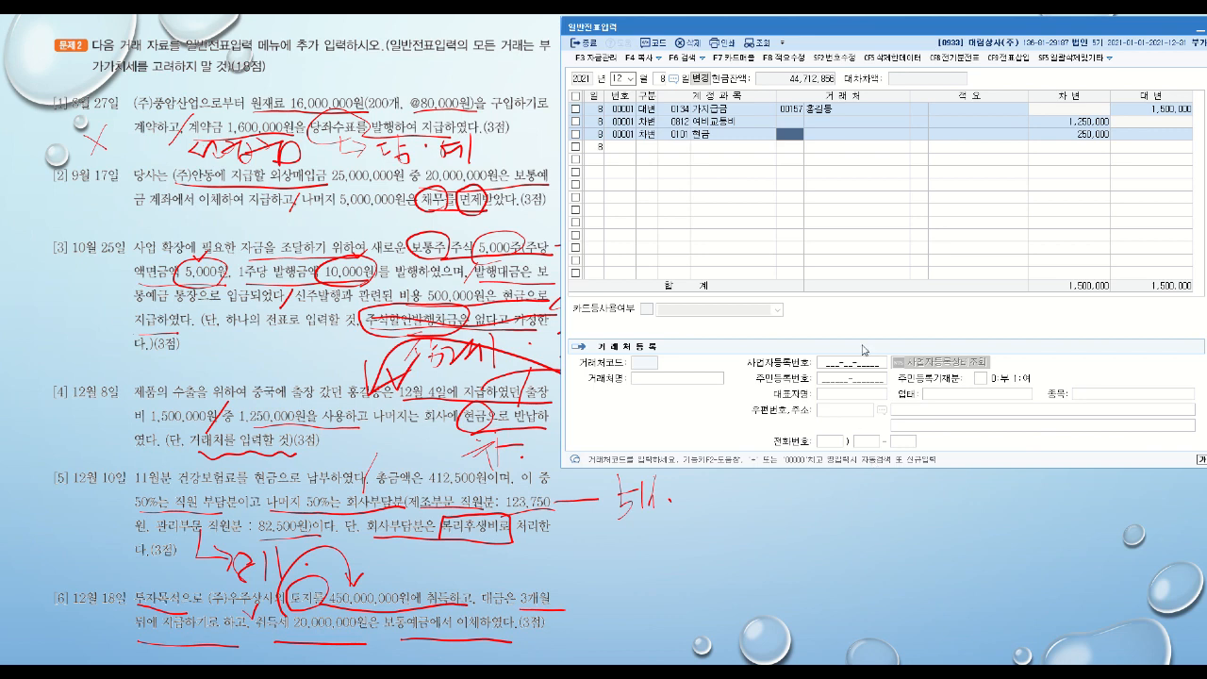
# - Open December 10 and add a credit line for 현금 (0101) with the amount set to 412,500
pyautogui.click(663, 82)
pyautogui.write('10')
pyautogui.press('Return')
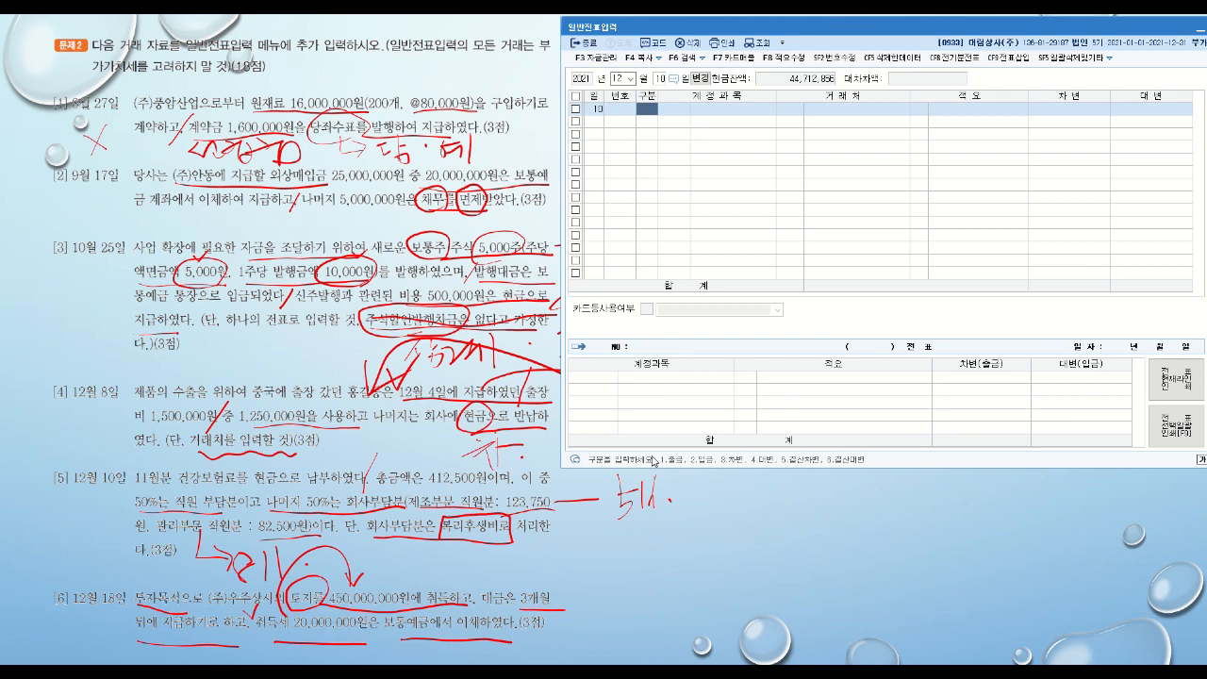
pyautogui.write('4')
pyautogui.press('Return')
pyautogui.write('101')
pyautogui.press('Return')
pyautogui.press('Return')
pyautogui.press('Return')
pyautogui.press('Return')
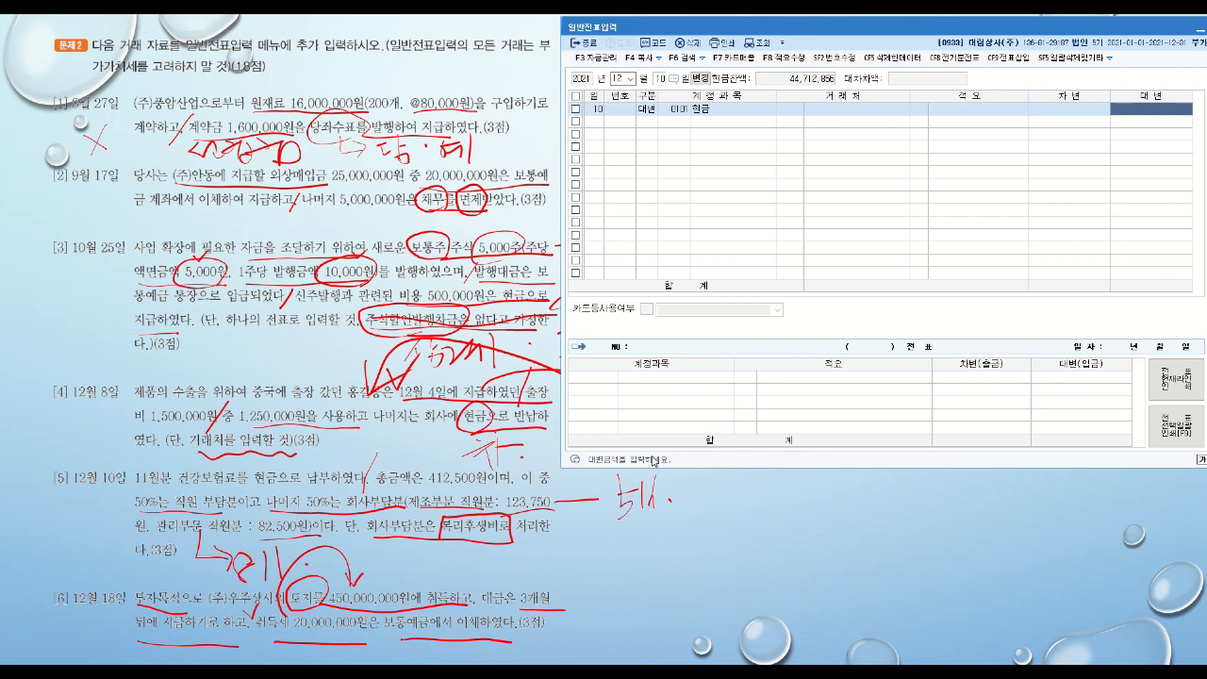
pyautogui.write('412,500')
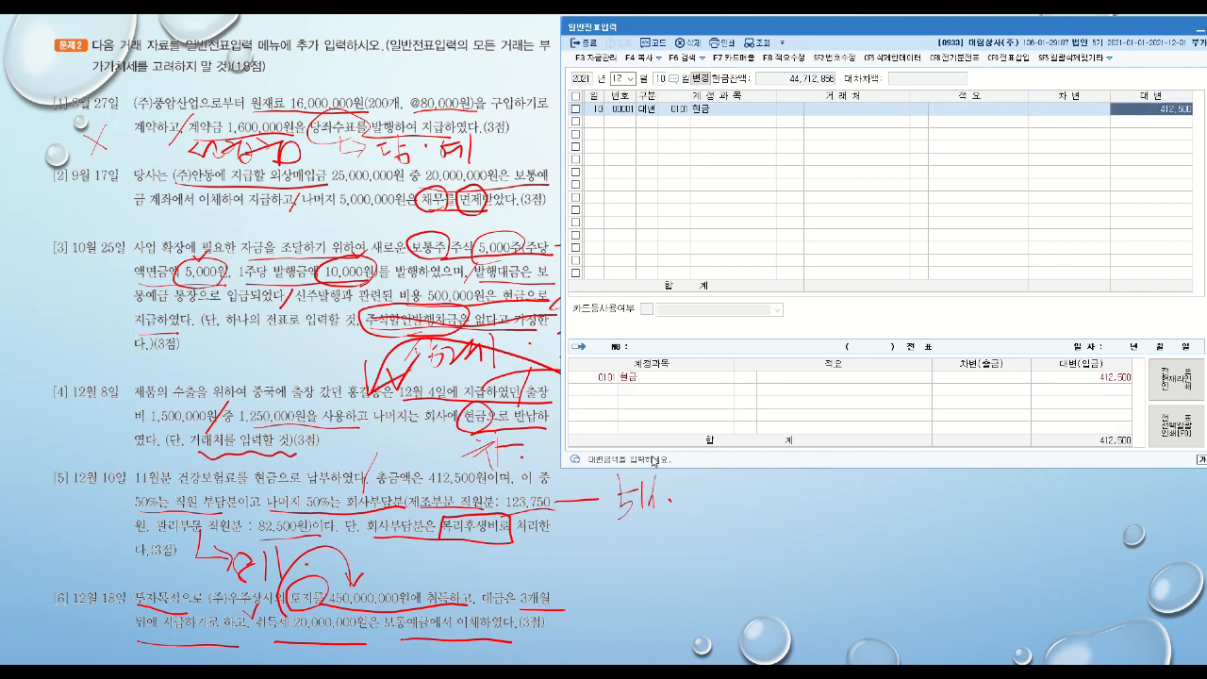
pyautogui.press('Return')
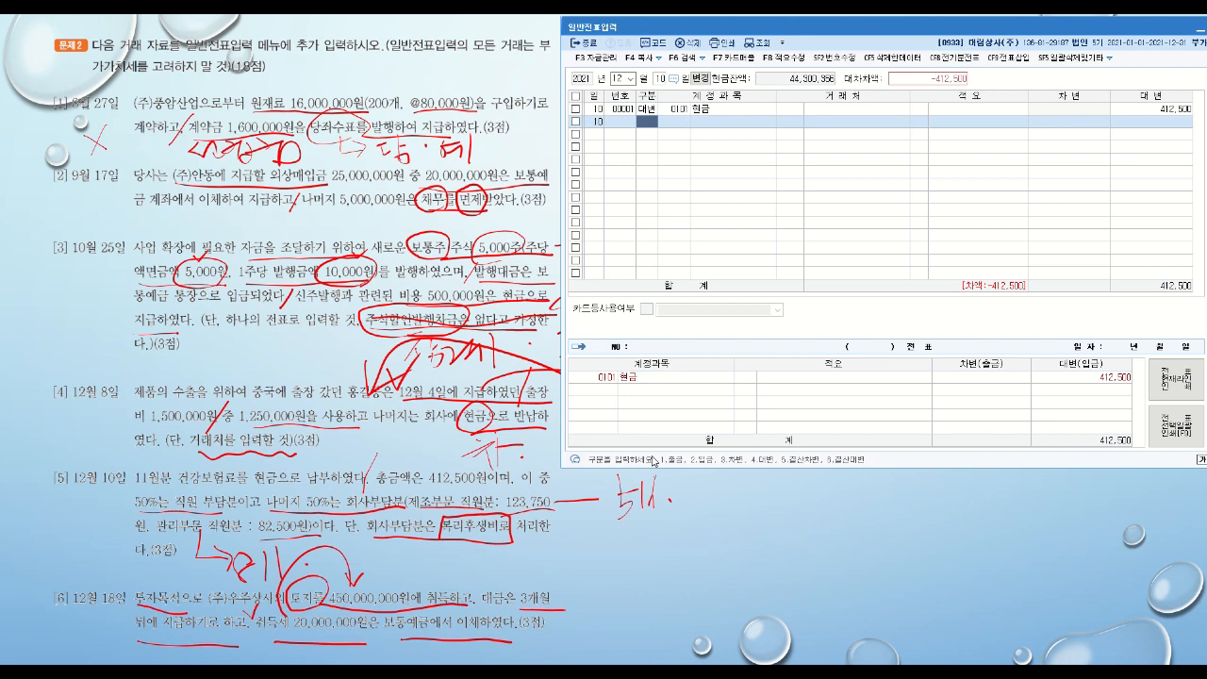
# - Add a debit line for the manufacturing account 복리후생비 (0511) with the amount set to 123,750
pyautogui.write('3')
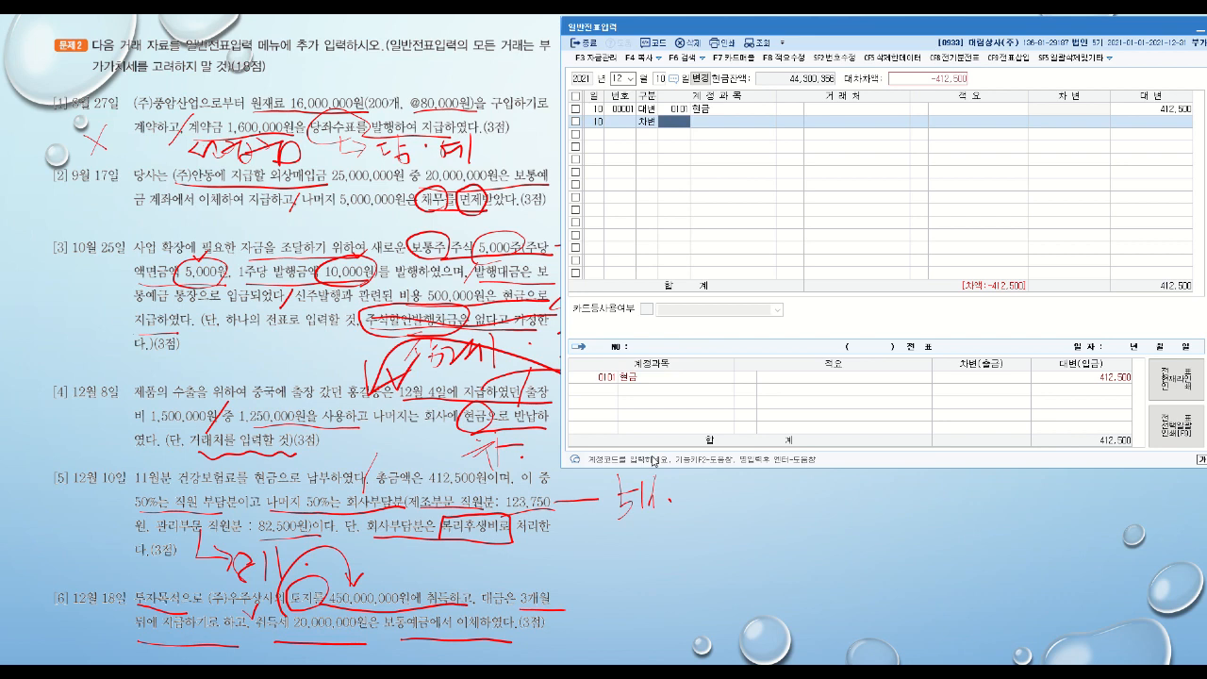
pyautogui.write('0511')
pyautogui.press('Return')
pyautogui.press('Return')
pyautogui.press('Return')
pyautogui.press('Return')
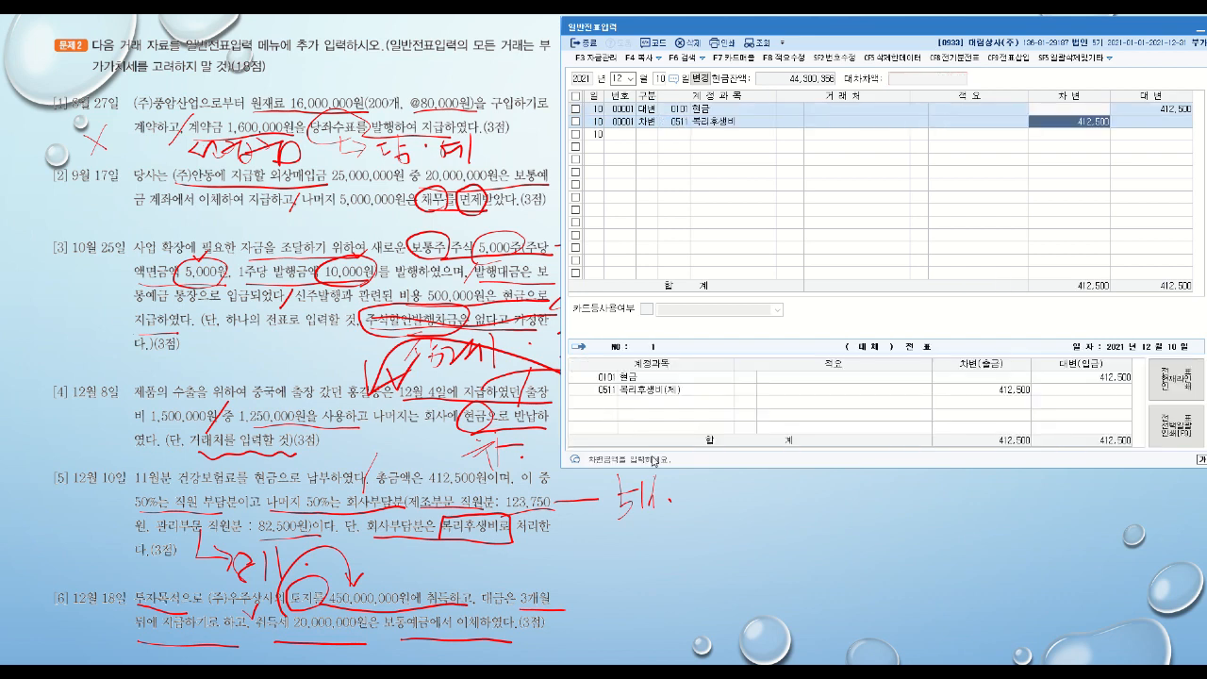
pyautogui.write('123,750')
pyautogui.press('+')
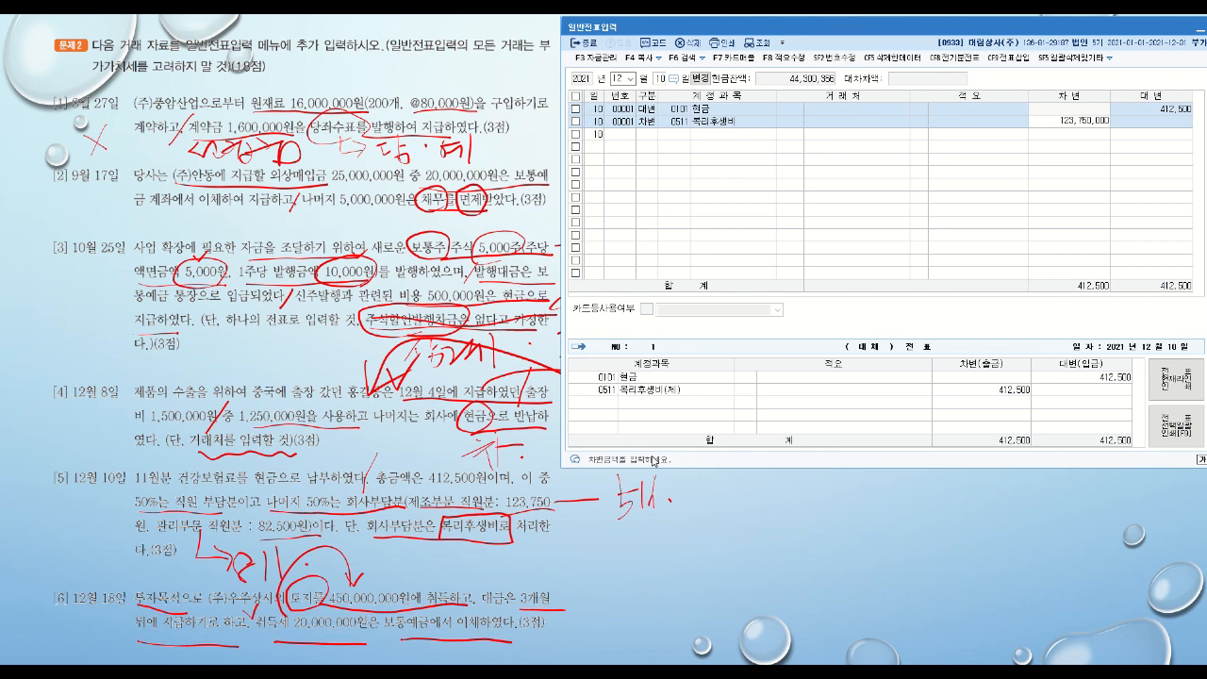
pyautogui.press('BackSpace')
pyautogui.press('BackSpace')
pyautogui.press('BackSpace')
pyautogui.press('Return')
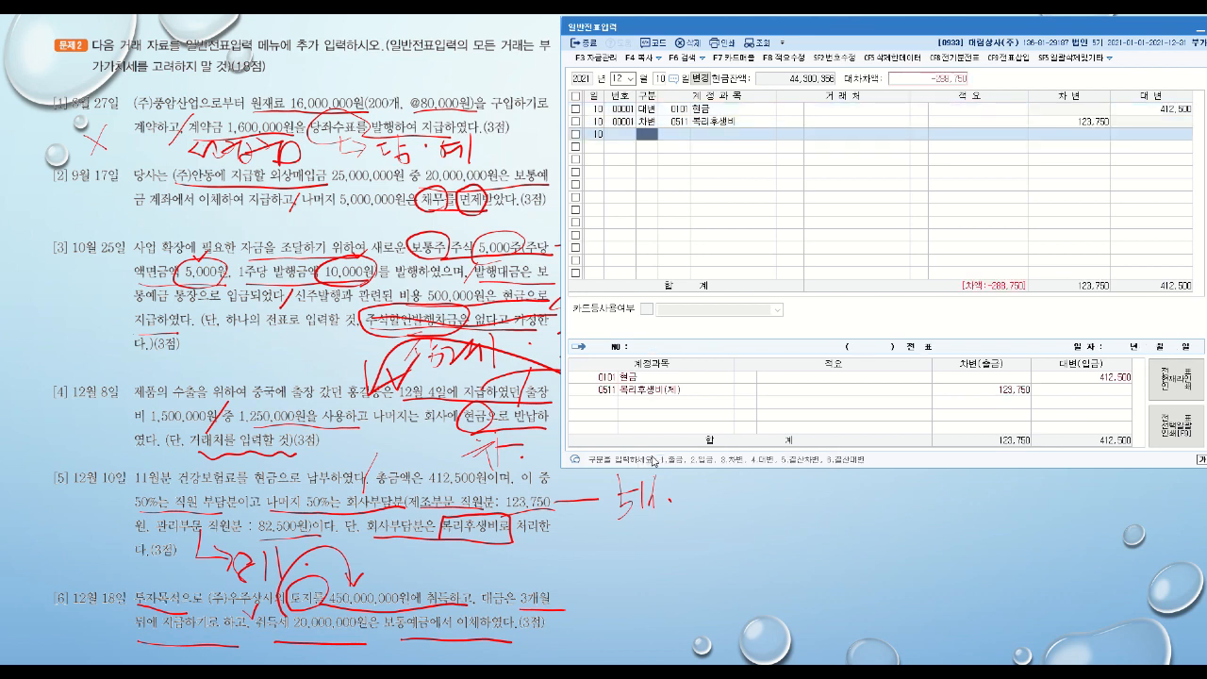
# - Add a debit line for the 판매관리비 account 복리후생비 (0811) with the amount set to 82,500
pyautogui.press('3')
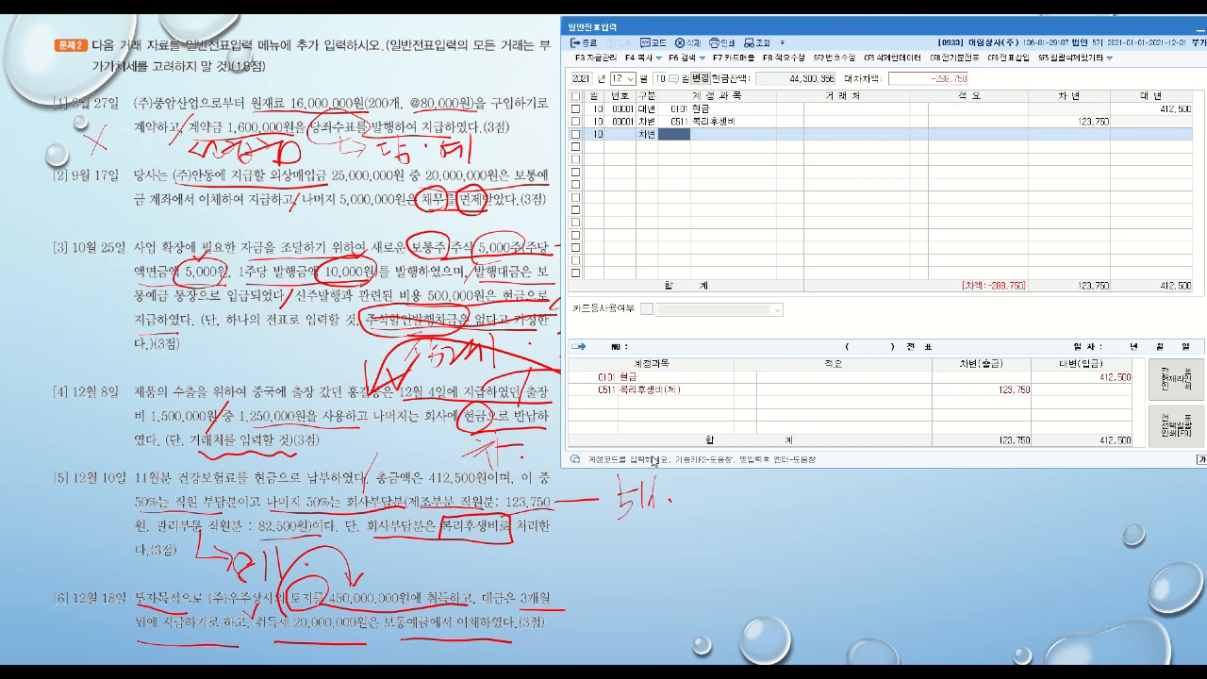
pyautogui.write('811')
pyautogui.press('Return')
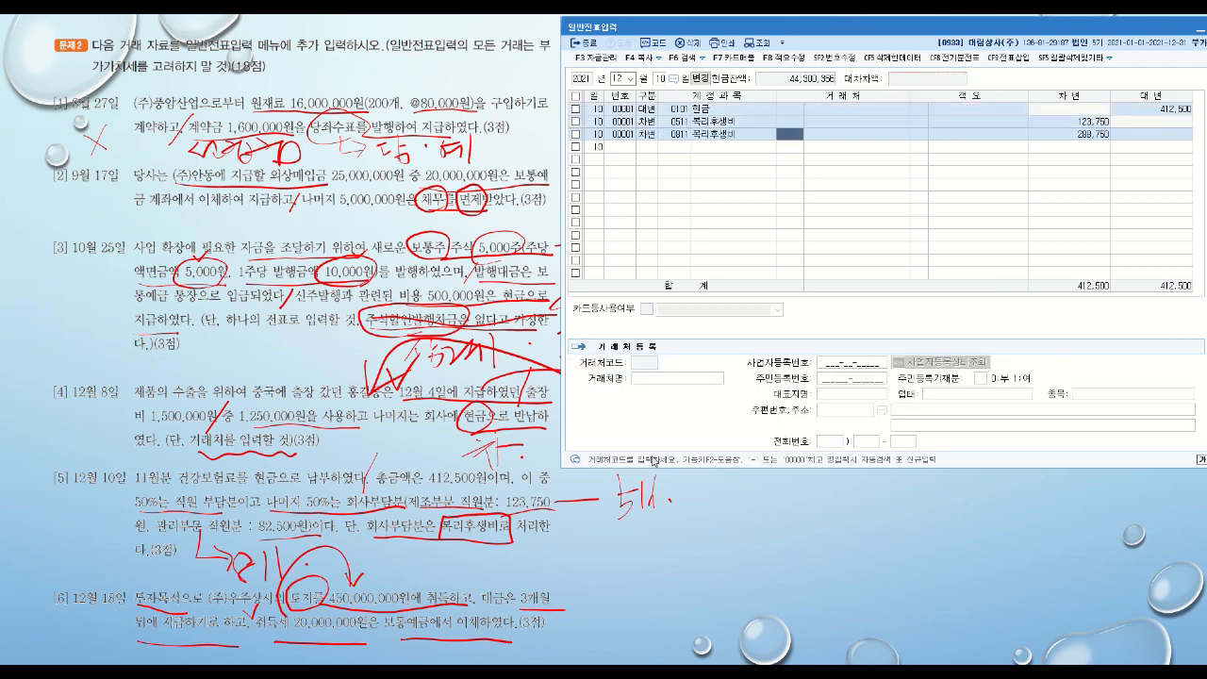
pyautogui.press('Return')
pyautogui.press('Return')
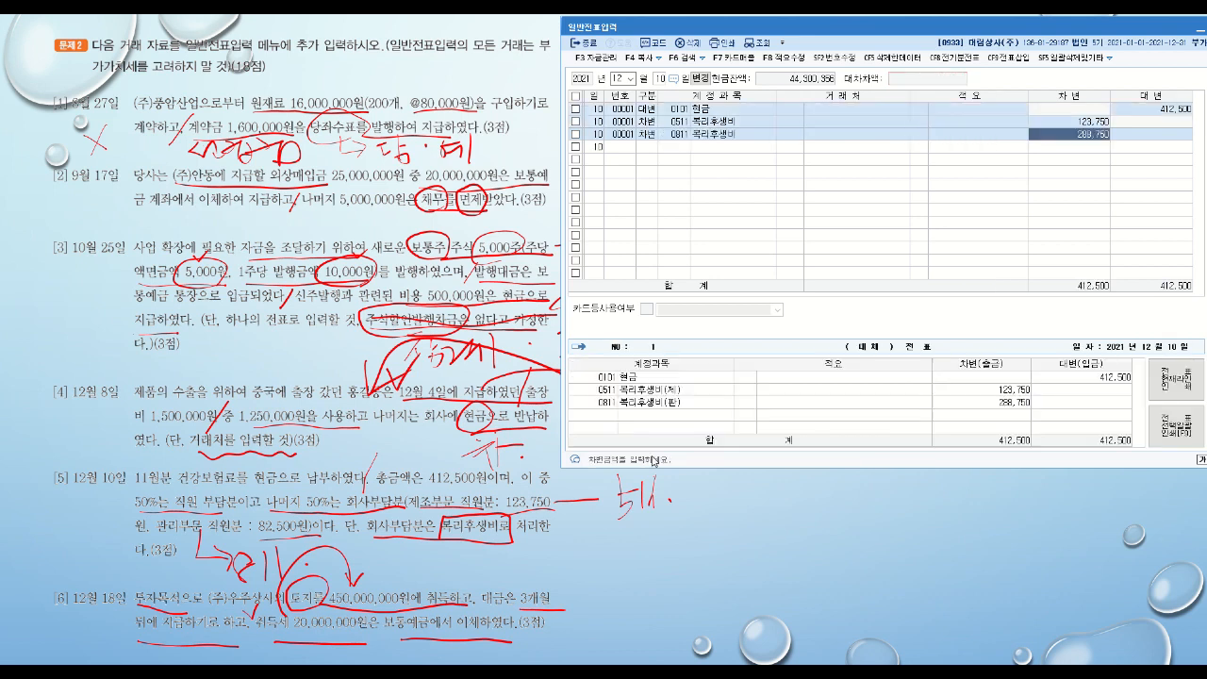
pyautogui.write('82500')
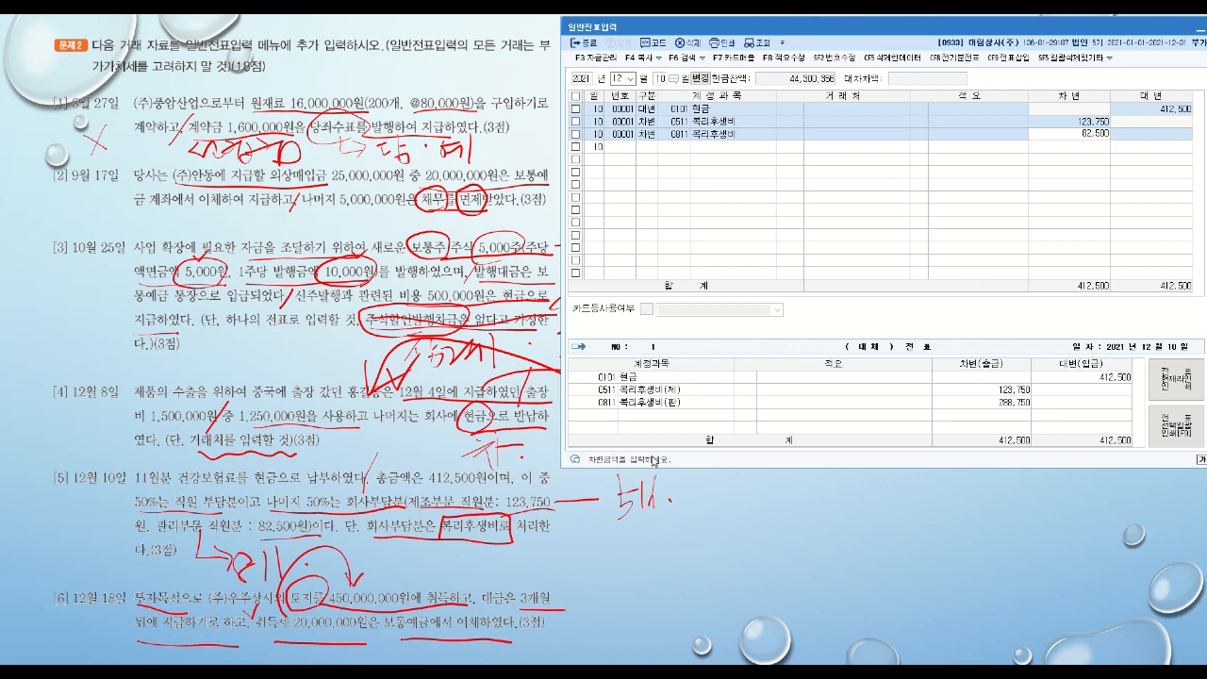
pyautogui.press('Return')
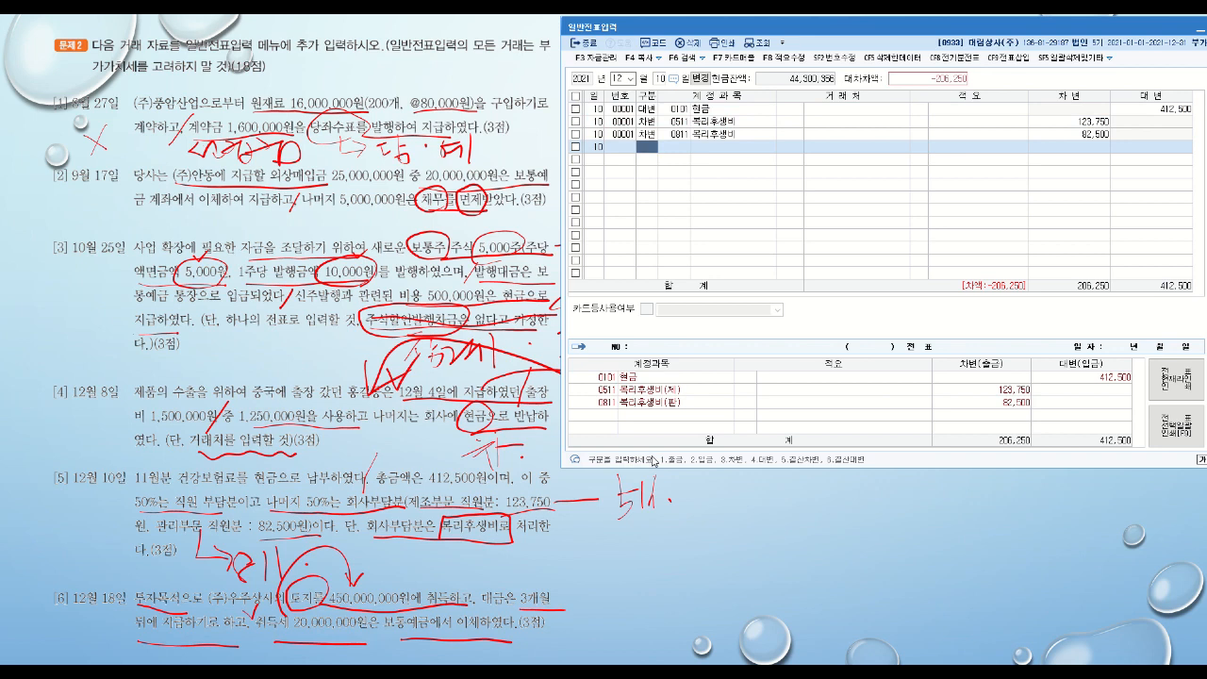
# - Start a credit line on December 10 with the account 예수금 (0254)
pyautogui.write('4')
pyautogui.press('Return')
pyautogui.write('254')
pyautogui.press('Return')
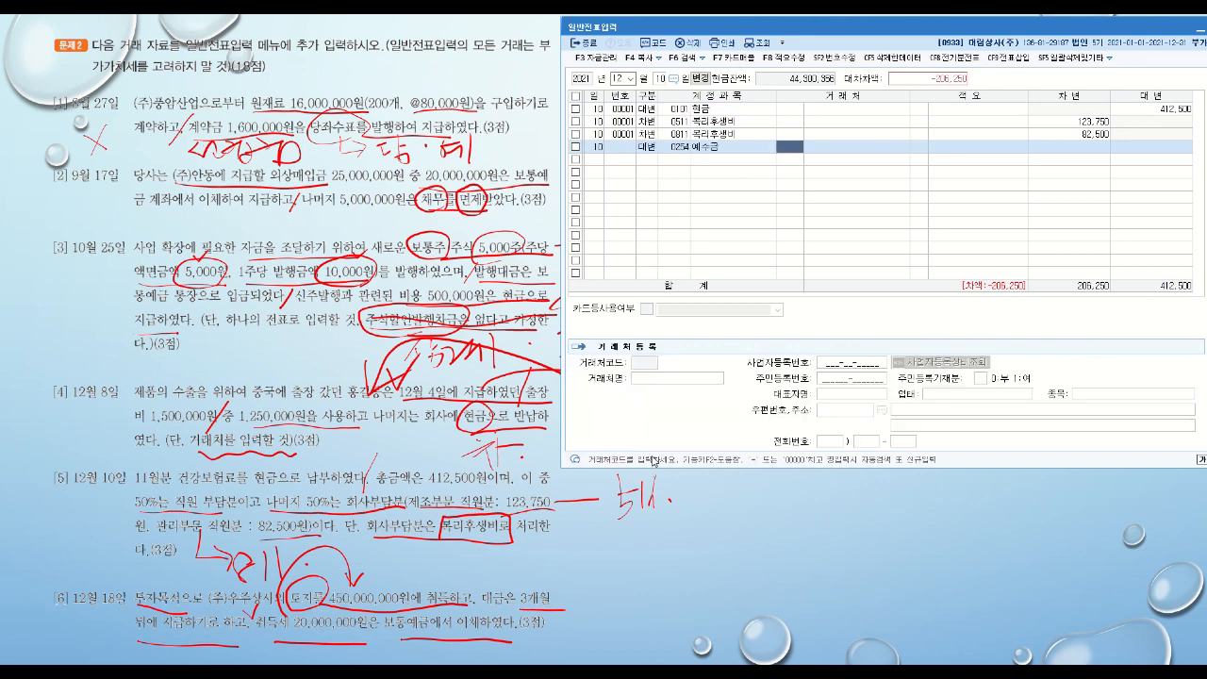
# - Switch the 예수금 line from credit to debit and accept the balancing amount of 206,250
pyautogui.press('Left')
pyautogui.press('Left')
pyautogui.write('3')
pyautogui.press('Return')
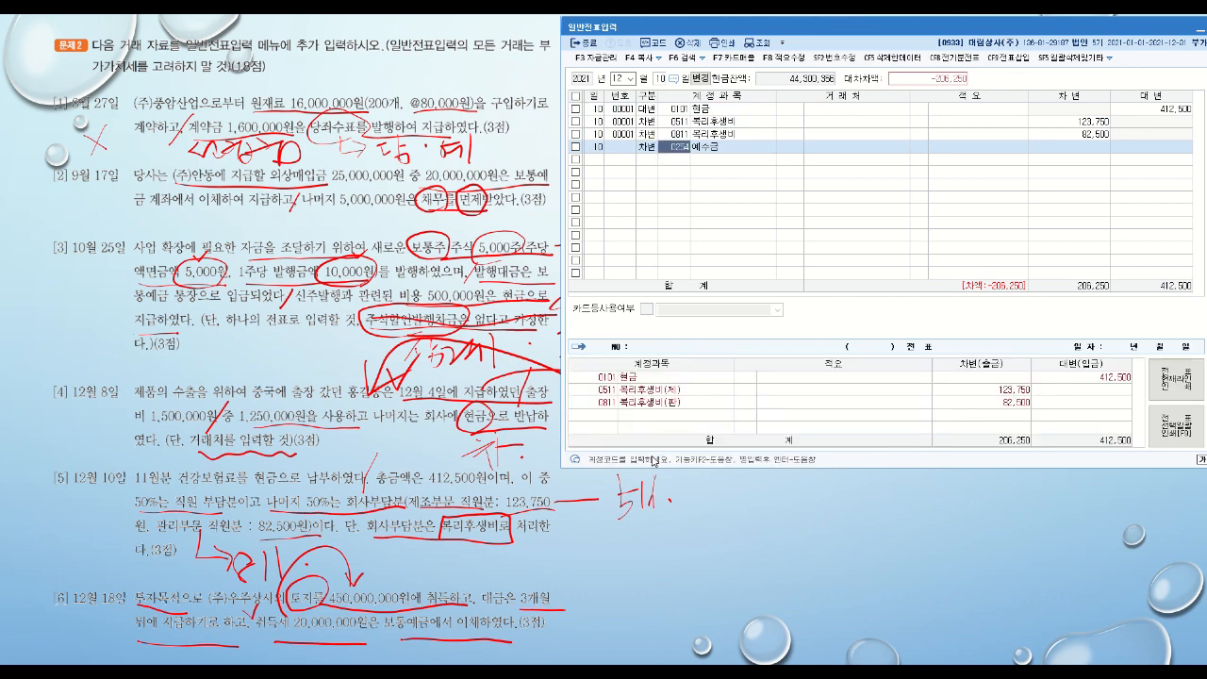
pyautogui.press('Return')
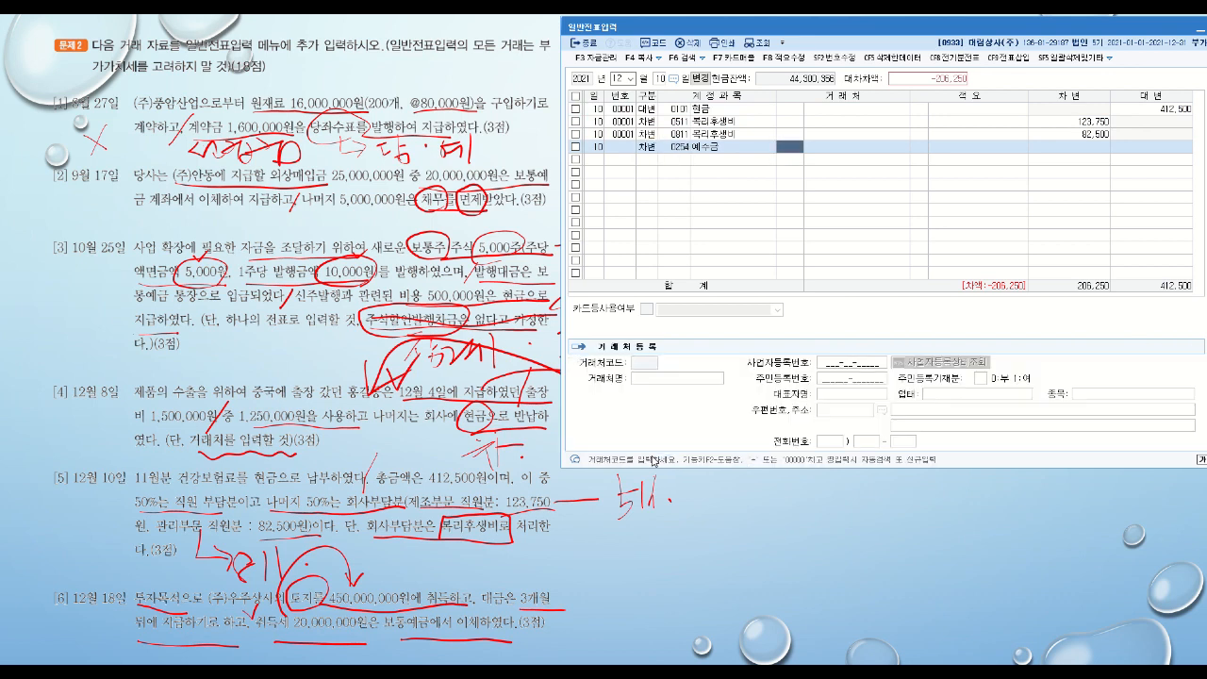
pyautogui.press('Return')
pyautogui.press('Return')
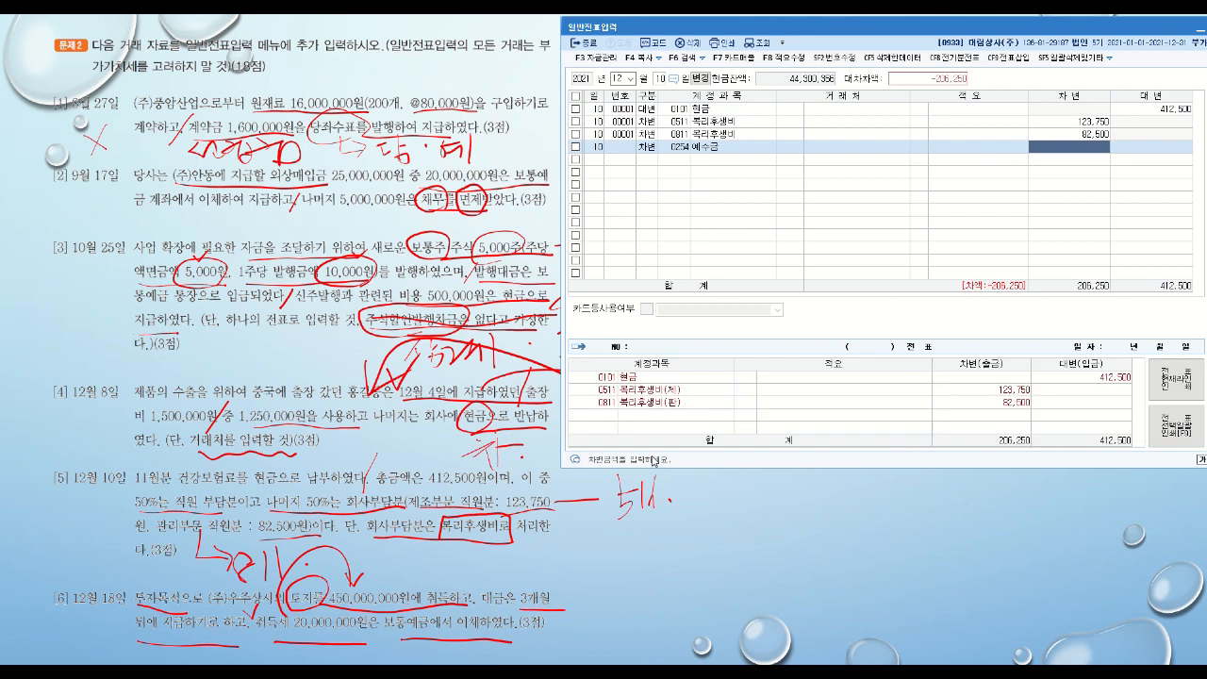
pyautogui.press('Return')
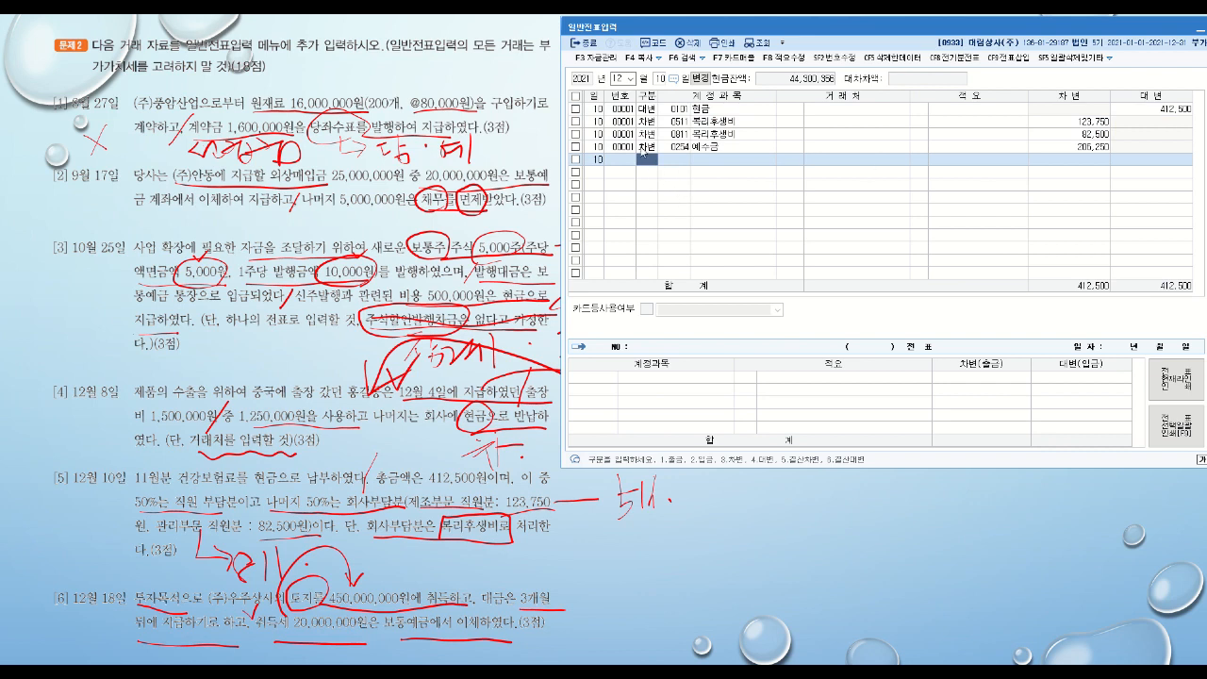
pyautogui.click(643, 148)
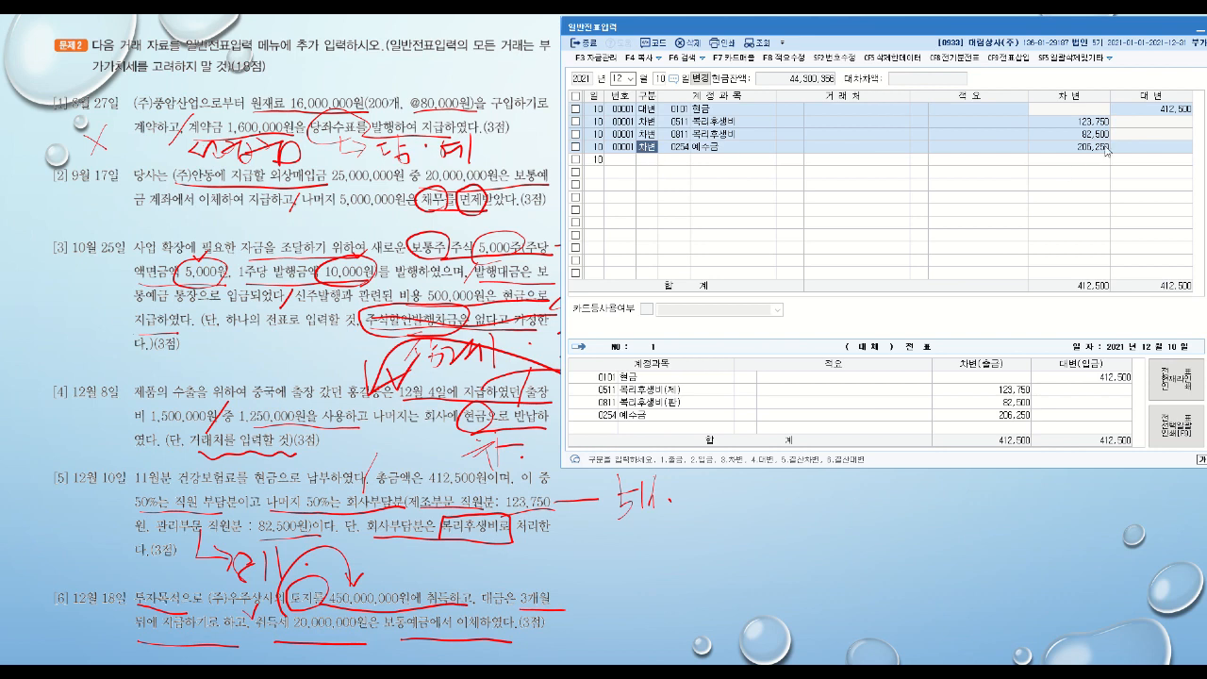
pyautogui.click(1071, 150)
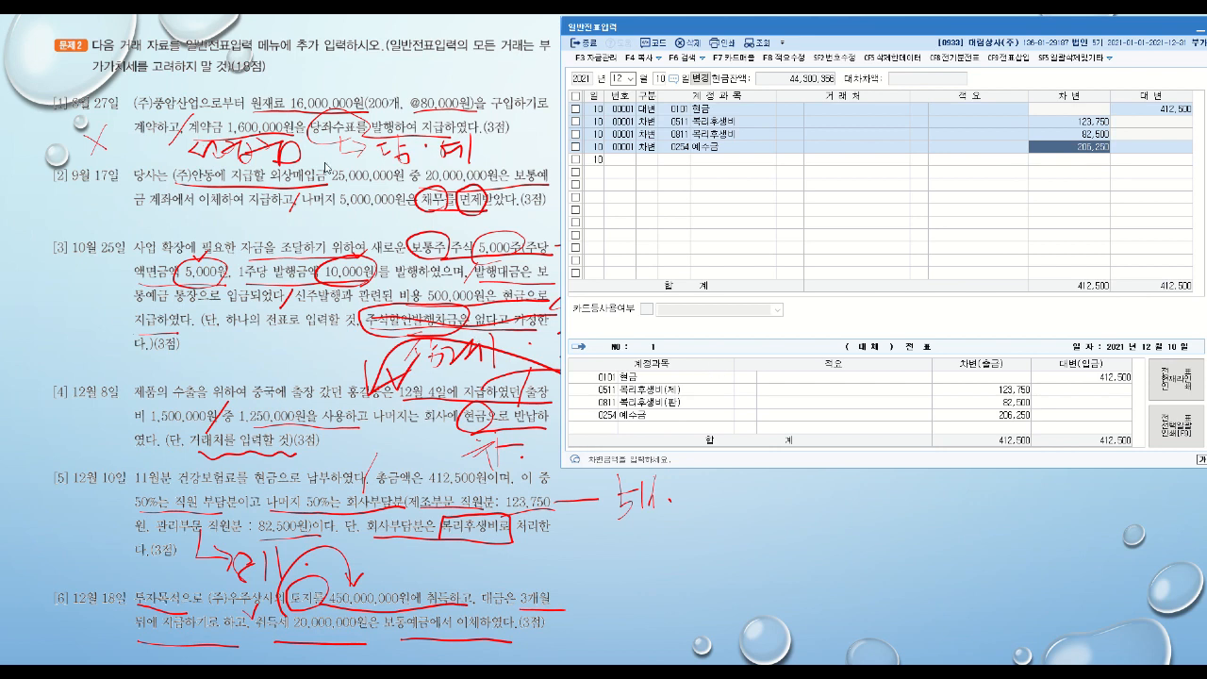
# - Open December 18 and start a debit line with the account 투자부동산 (0183)
pyautogui.click(658, 79)
pyautogui.write('18')
pyautogui.press('Return')
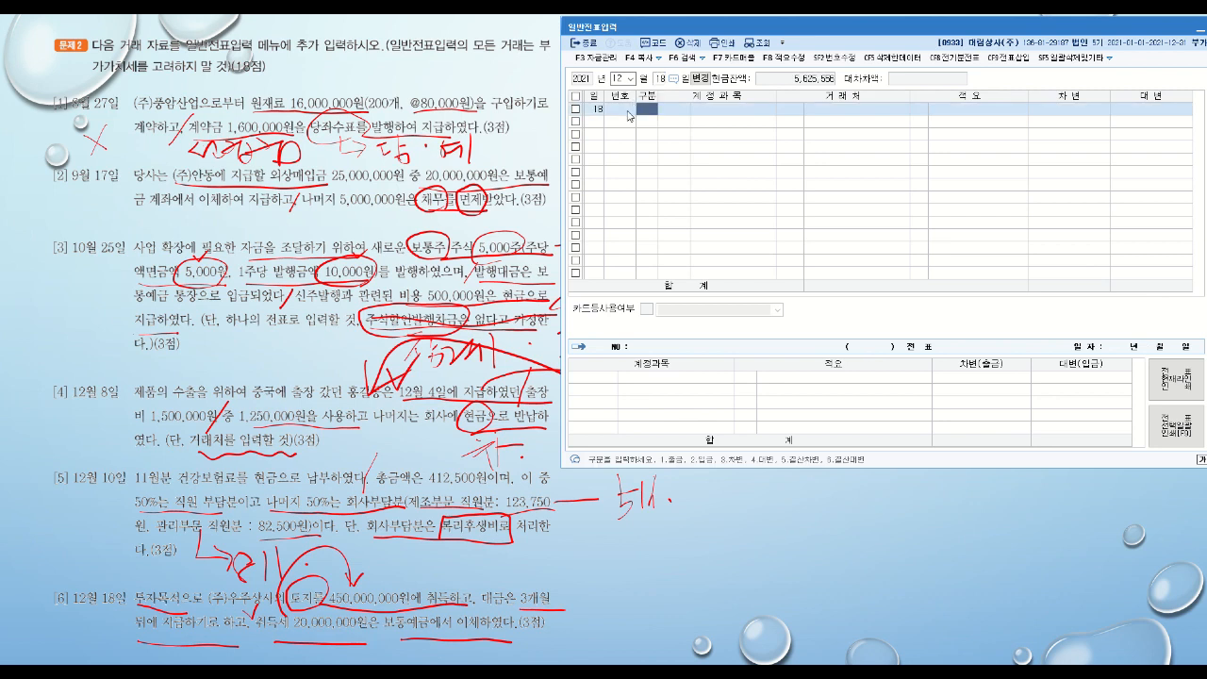
pyautogui.write('3')
pyautogui.press('Return')
pyautogui.write('투자')
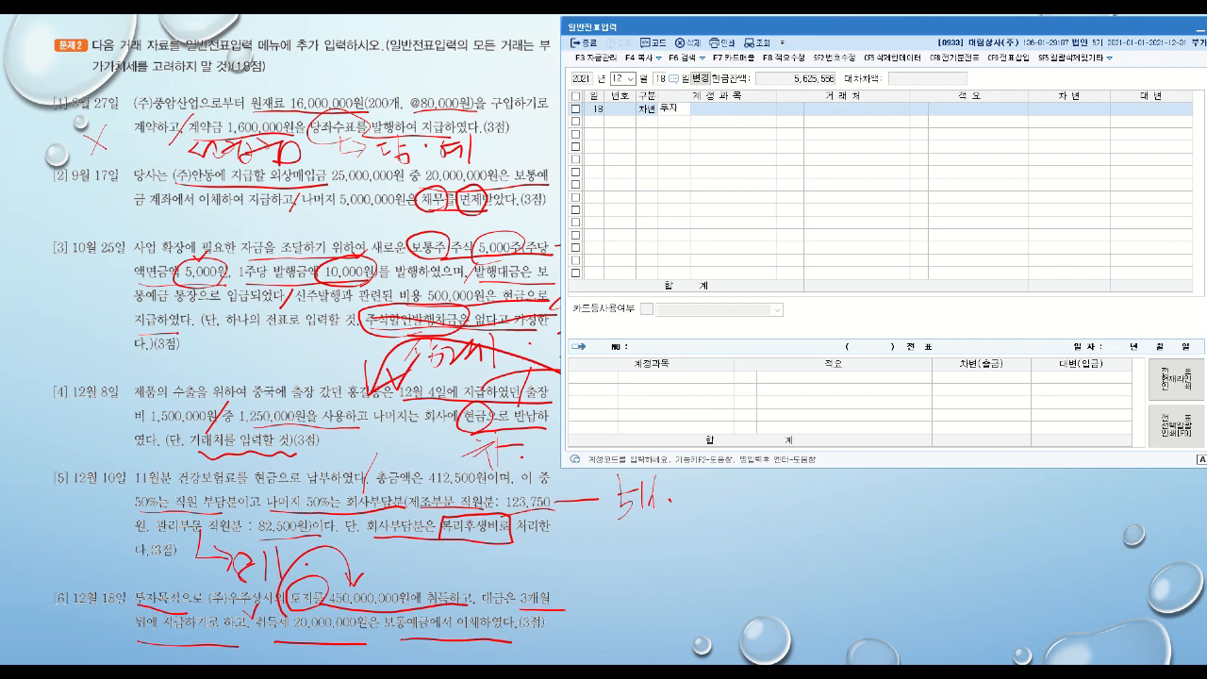
pyautogui.press('Return')
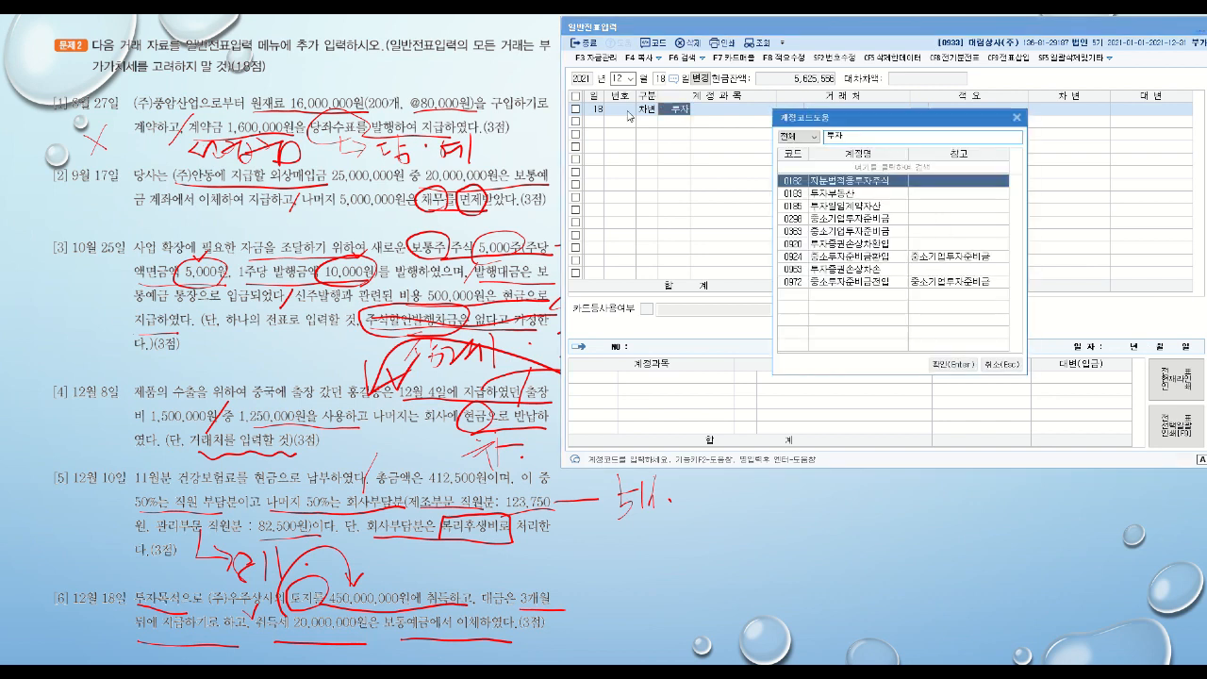
pyautogui.press('Down')
pyautogui.press('Return')
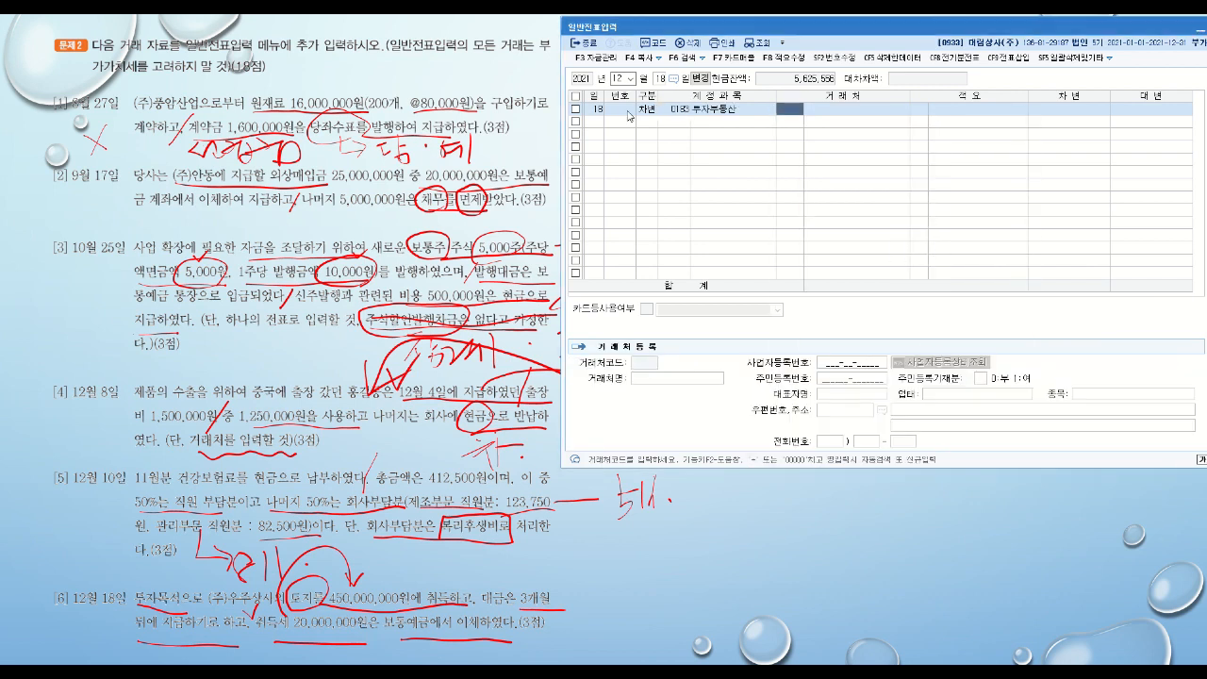
# - Set the debit amount of the 투자부동산 line to 470,000,000, leaving its counterparty and description empty
pyautogui.press('Return')
pyautogui.press('Return')
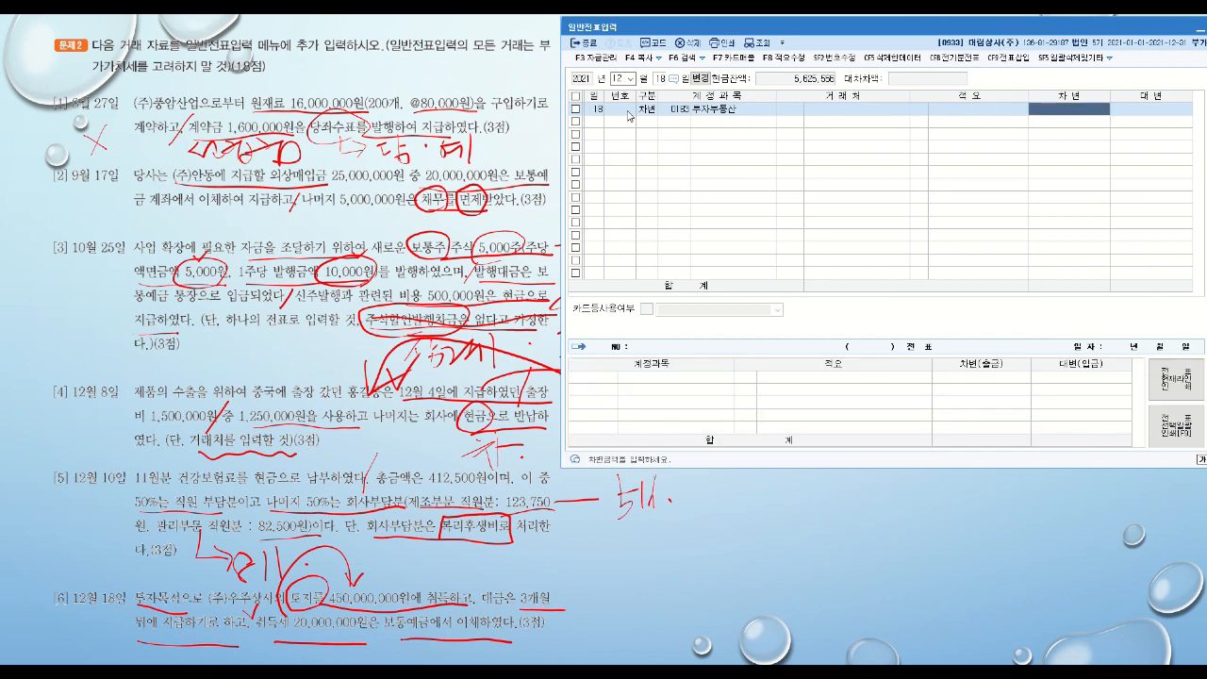
pyautogui.write('47')
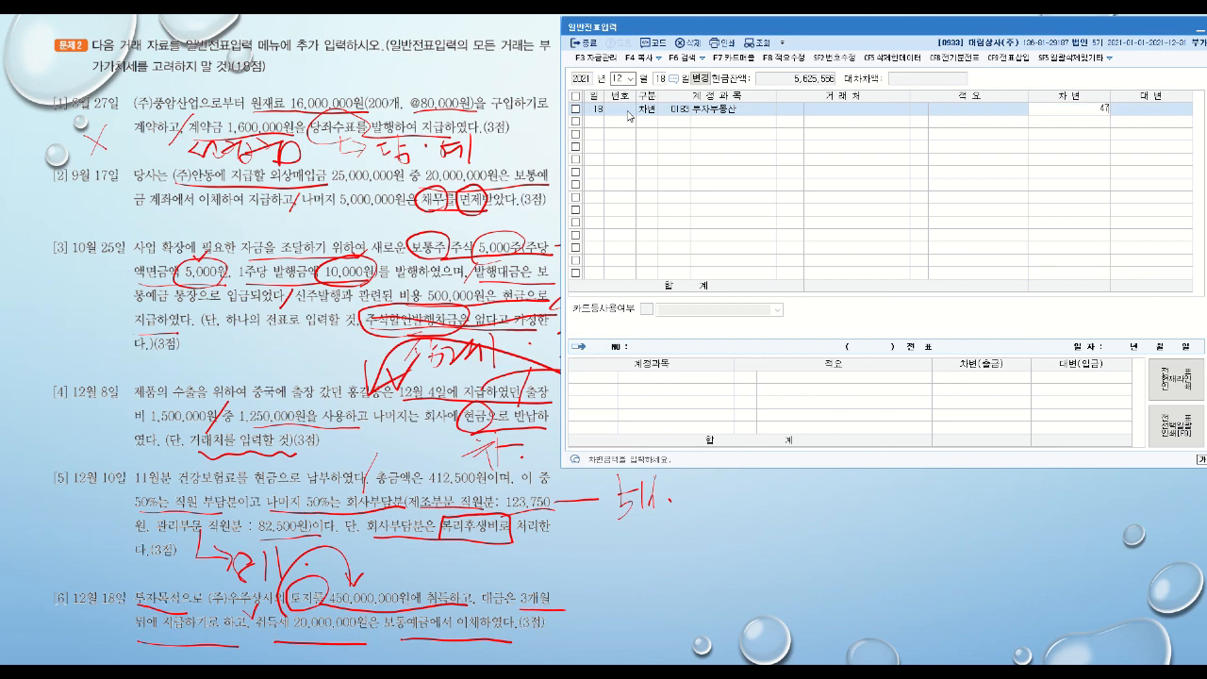
pyautogui.write('0,000,000')
pyautogui.press('Return')
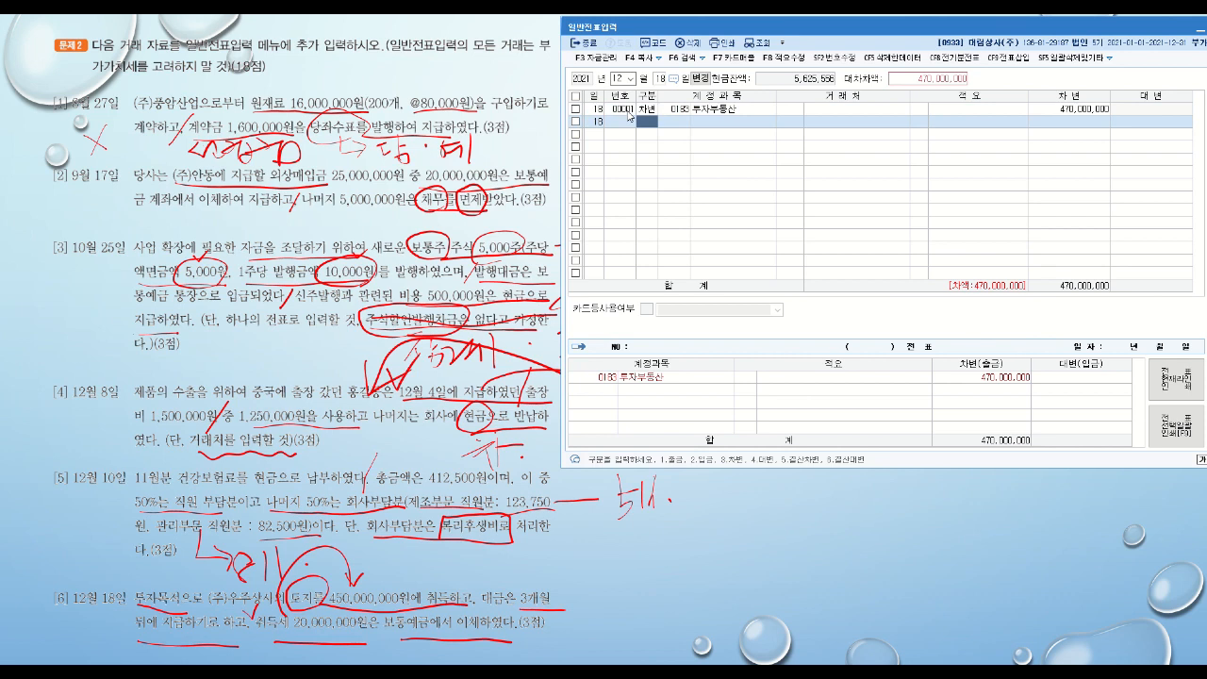
# - Add a credit line on December 18 with the account 미지급금 (0253)
pyautogui.write('4')
pyautogui.press('Return')
pyautogui.write('미지')
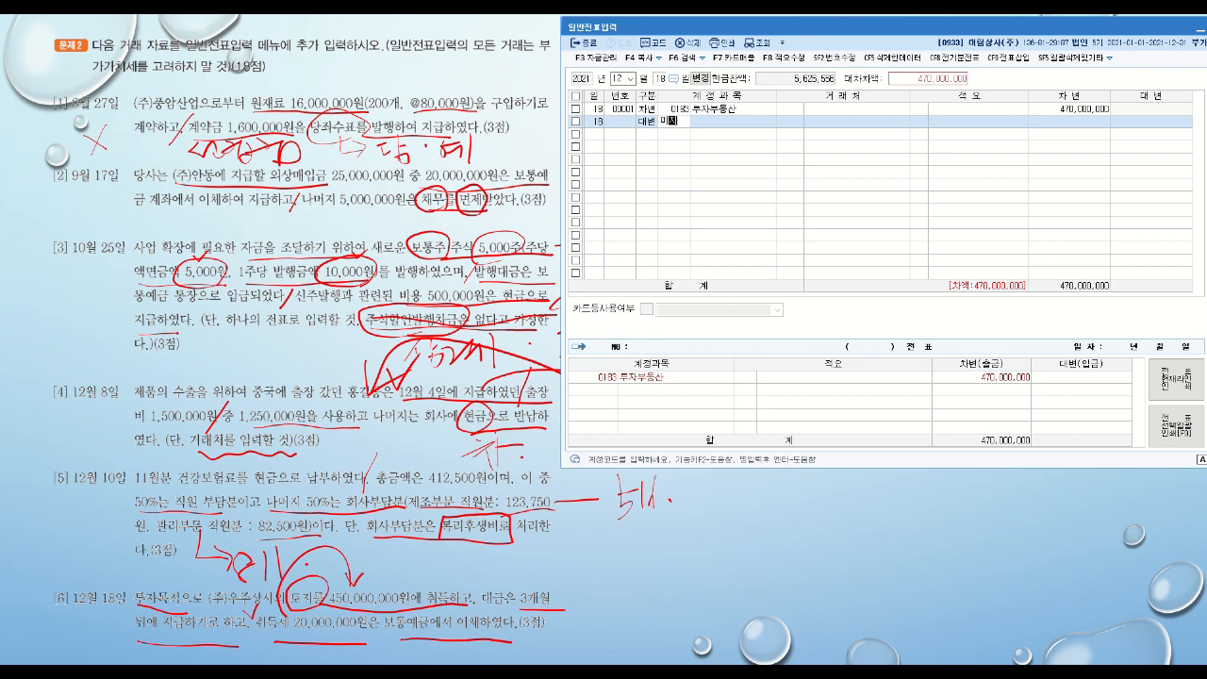
pyautogui.press('Return')
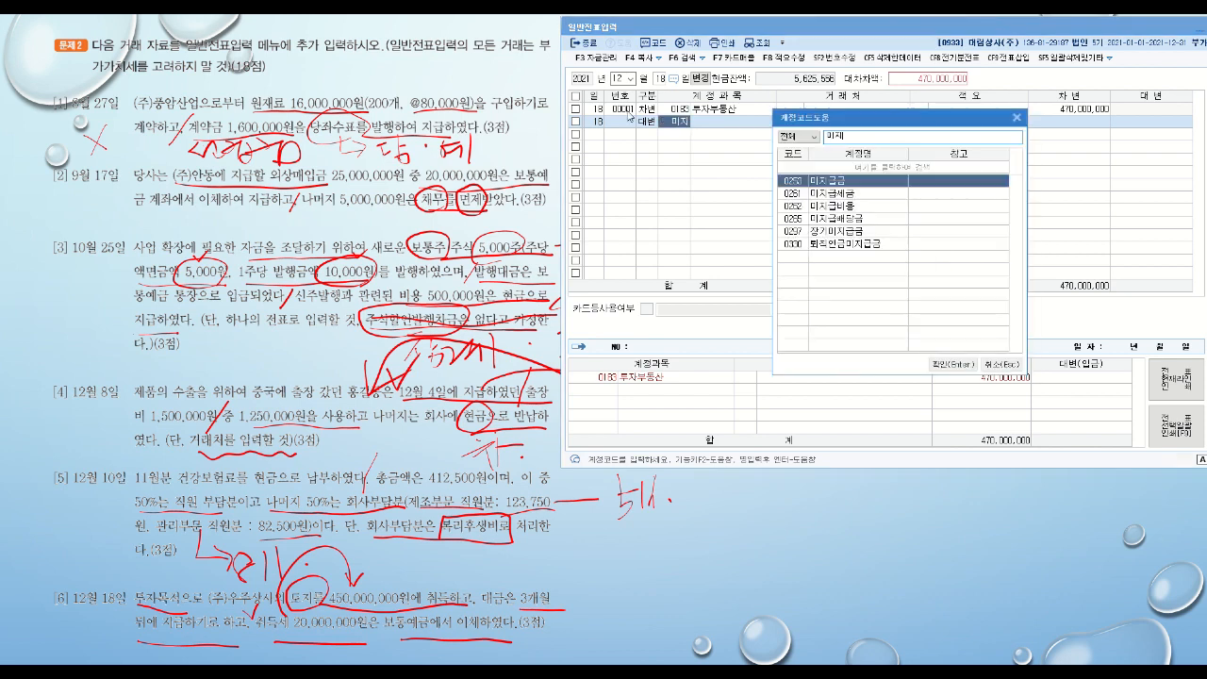
pyautogui.press('Return')
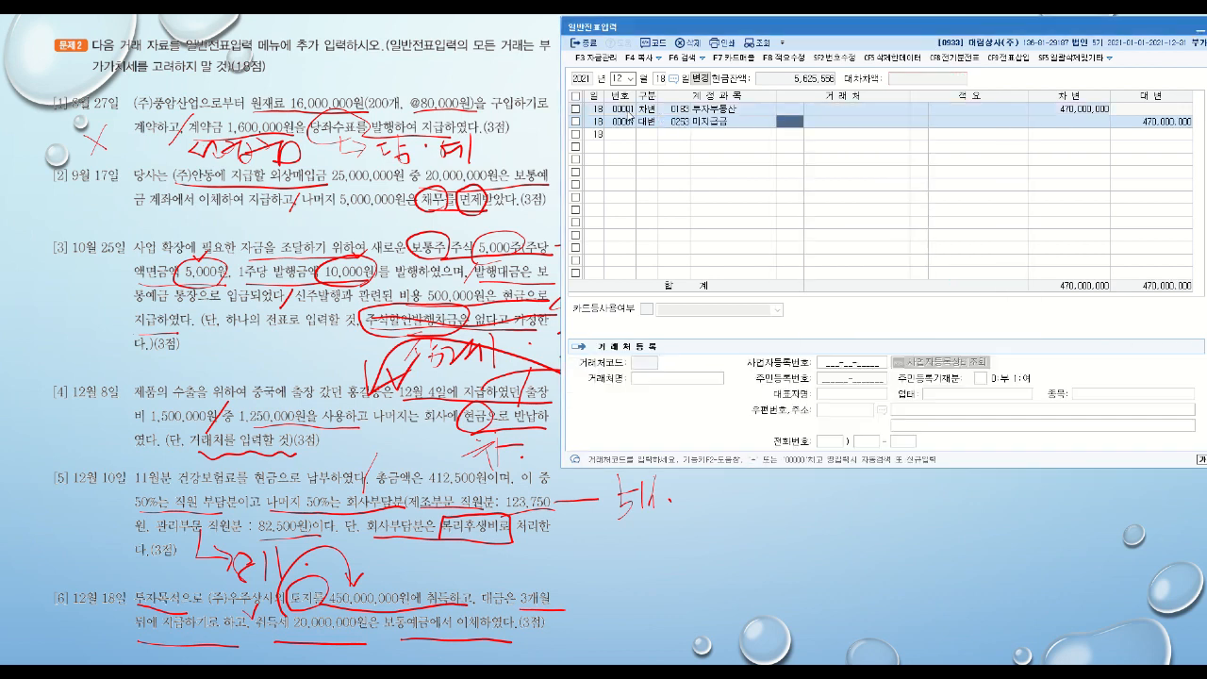
# - Assign (주)우주상사 as the counterparty of the 미지급금 line and set the credit amount to 450,000,000
pyautogui.write('우주')
pyautogui.press('Return')
pyautogui.press('Return')
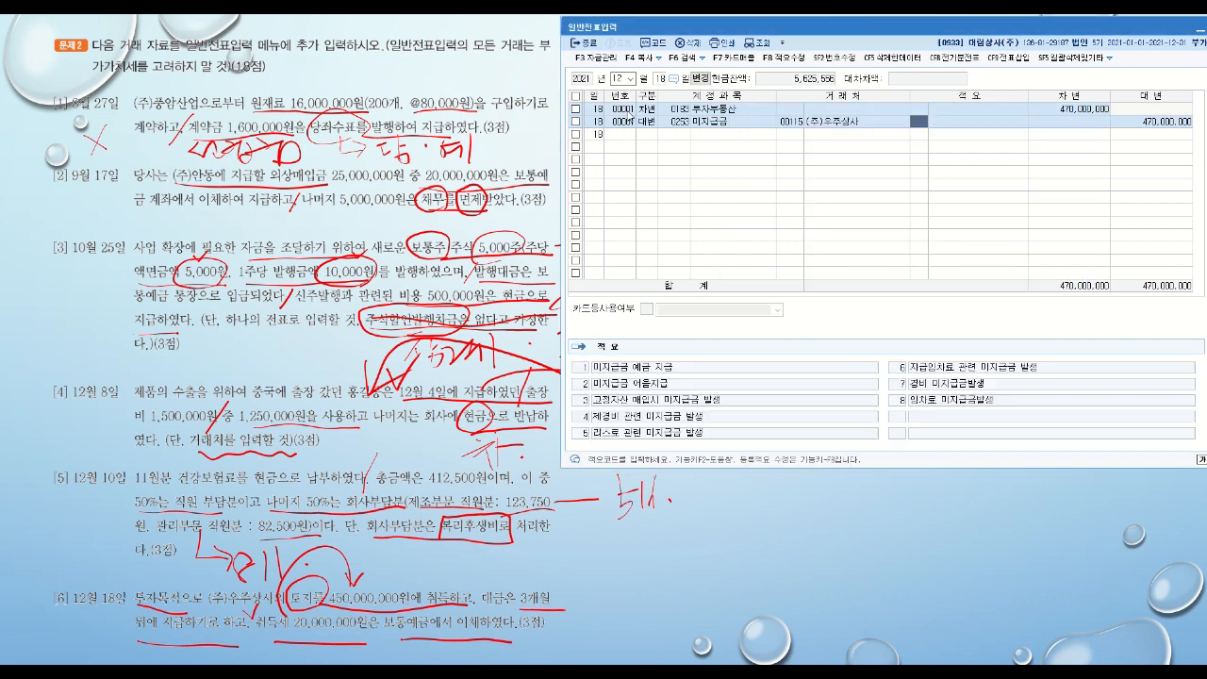
pyautogui.press('Return')
pyautogui.write('450000000')
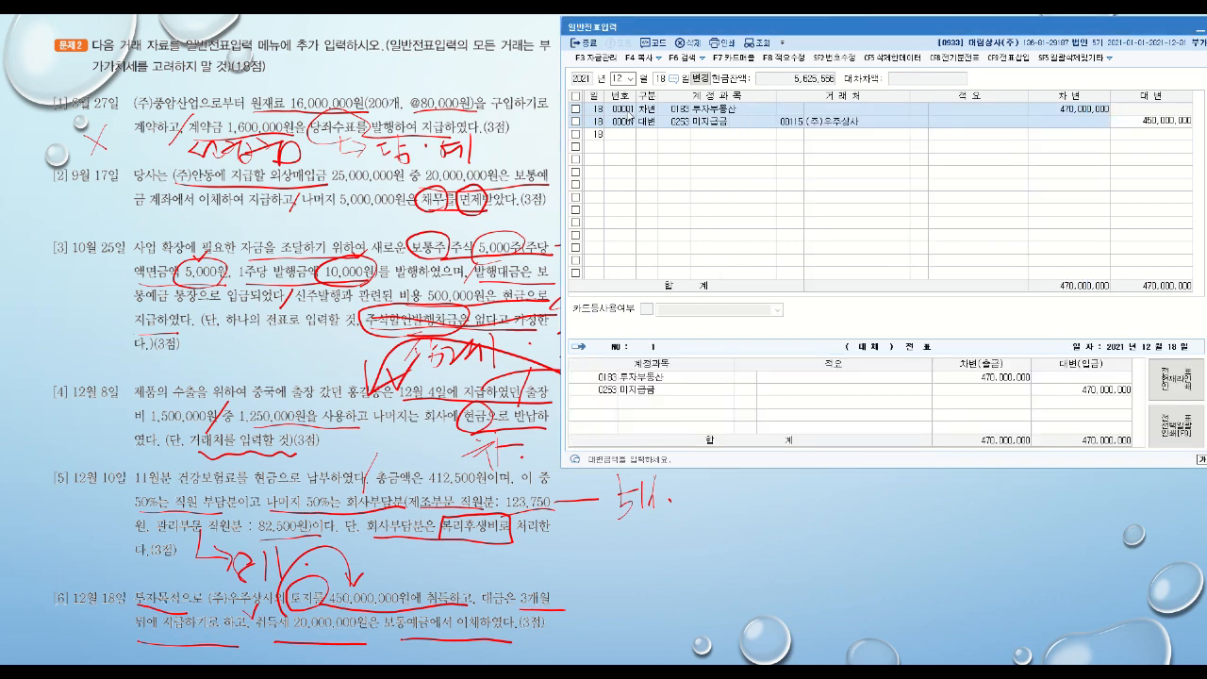
pyautogui.press('Return')
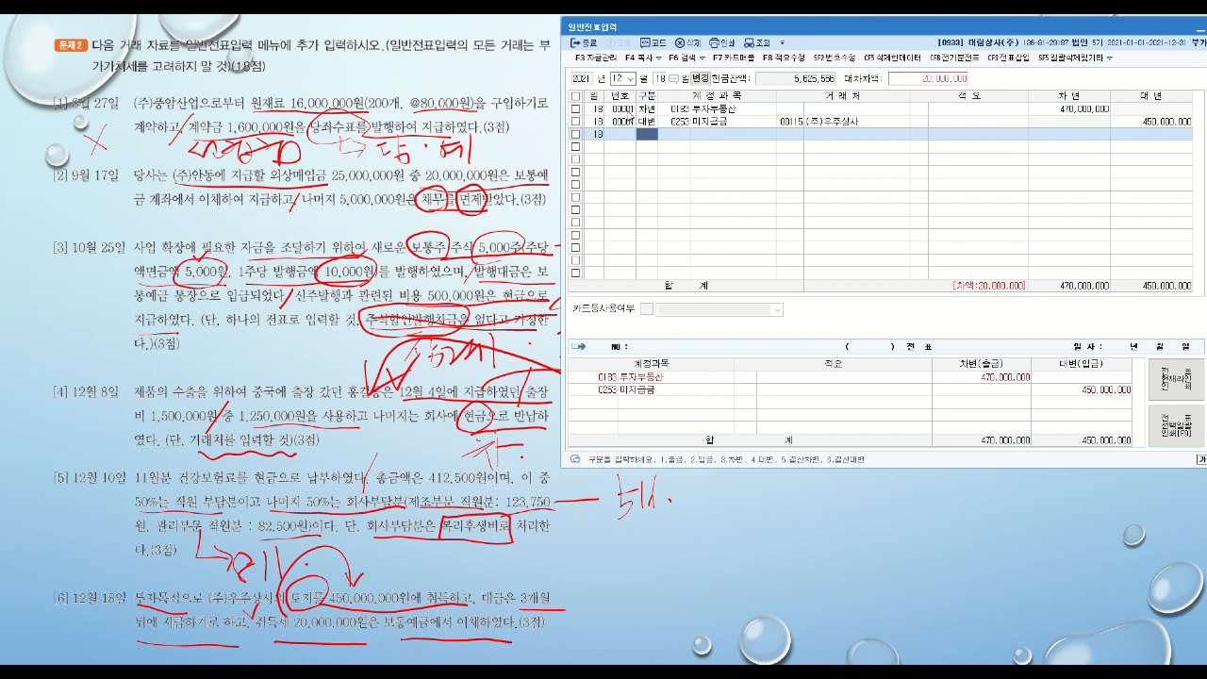
# - Add a credit line for 보통예금 (0103) with the balancing amount of 20,000,000
pyautogui.write('4')
pyautogui.write('103')
pyautogui.press('Return')
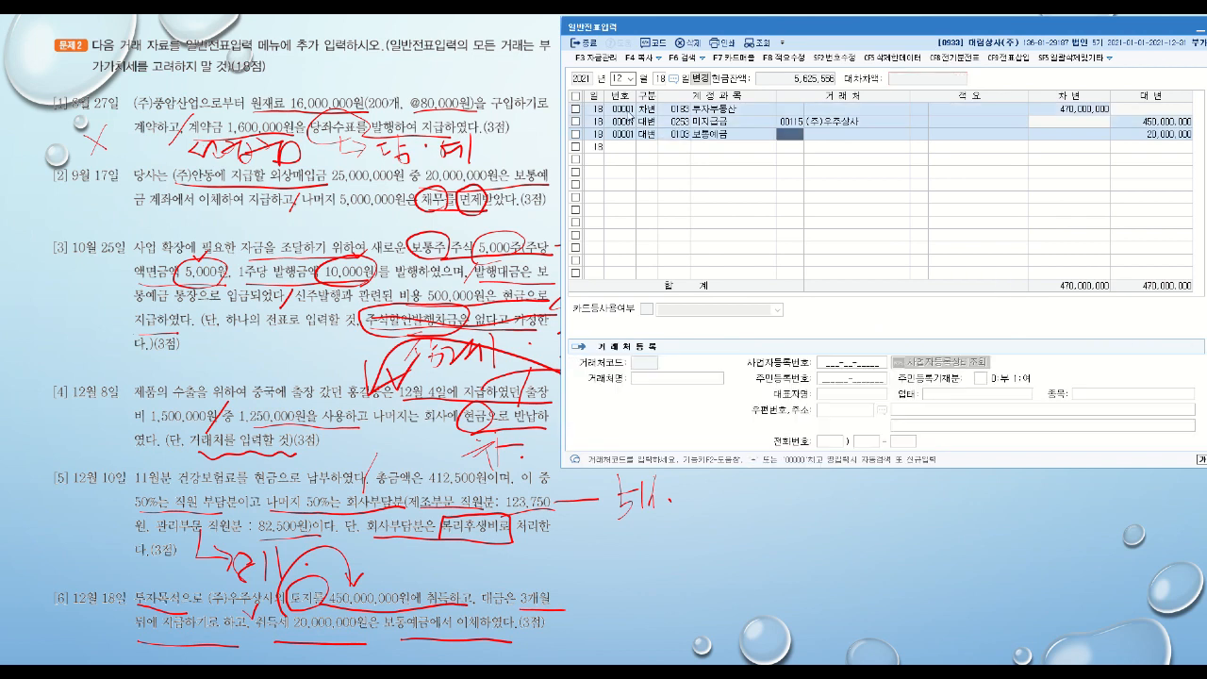